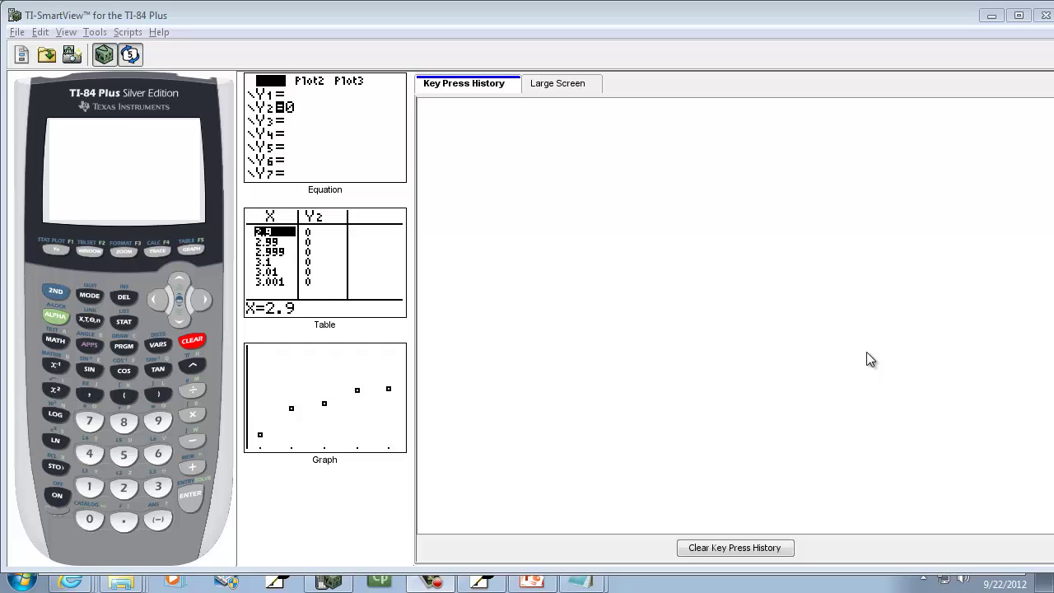
Bring up the blank Free Notes window from TI-SmartView with Alt+Tab.
{"action": "key", "text": "alt+Tab"}
{"action": "key", "text": "alt+Tab"}
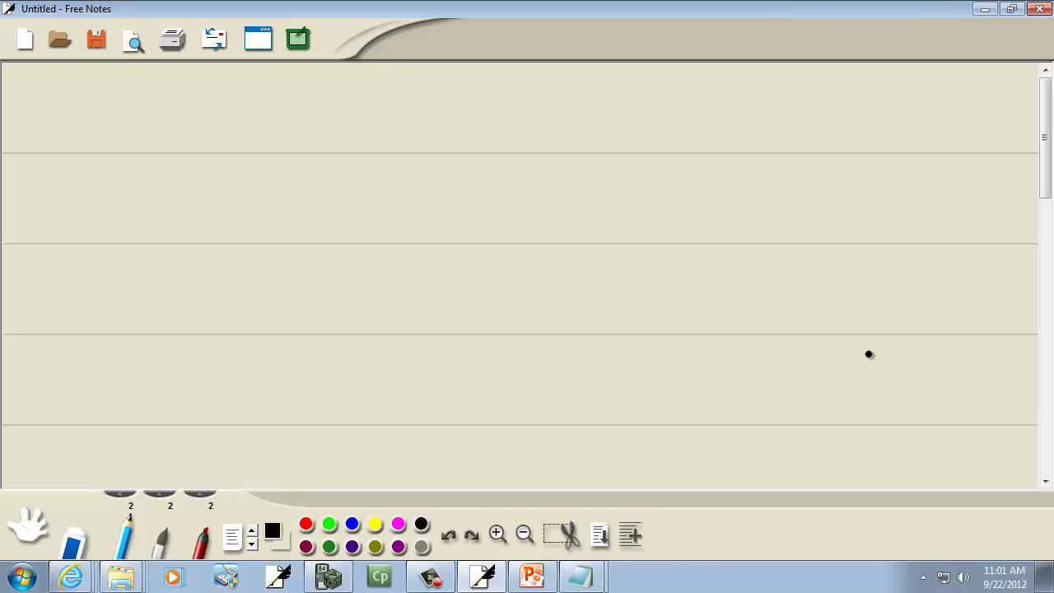
Hand-draw an X|Y T-table and write the x values 1 through 5.
{"action": "left_click_drag", "start_coordinate": [115, 107], "coordinate": [97, 127]}
{"action": "left_click_drag", "start_coordinate": [100, 104], "coordinate": [119, 136]}
{"action": "mouse_move", "coordinate": [180, 147]}
{"action": "left_mouse_down"}
{"action": "mouse_move", "coordinate": [199, 107]}
{"action": "mouse_move", "coordinate": [147, 372]}
{"action": "left_mouse_up"}
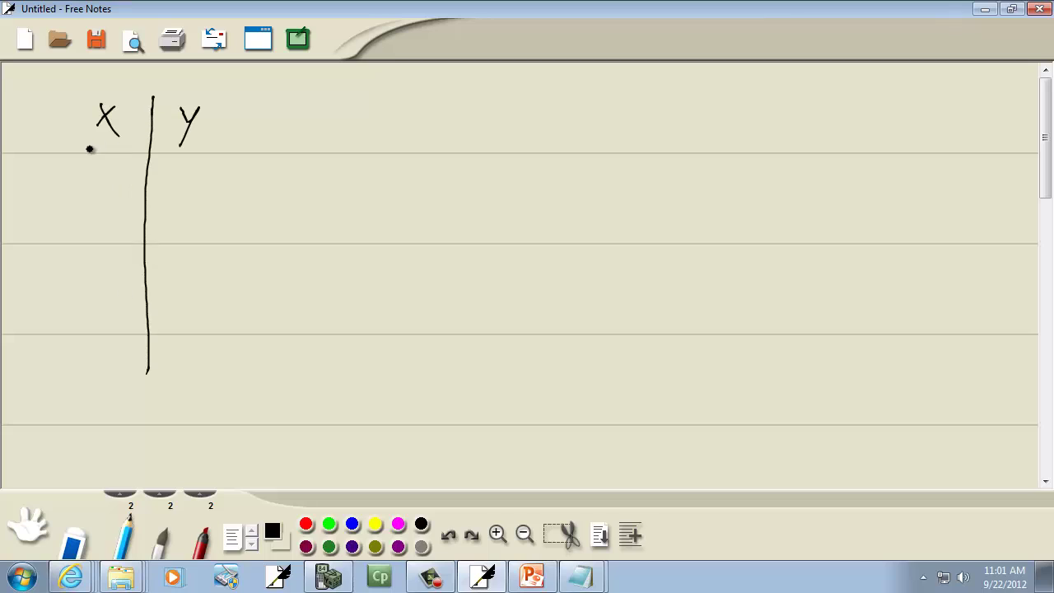
{"action": "left_click_drag", "start_coordinate": [84, 146], "coordinate": [229, 144]}
{"action": "mouse_move", "coordinate": [104, 171]}
{"action": "left_mouse_down"}
{"action": "mouse_move", "coordinate": [108, 256]}
{"action": "mouse_move", "coordinate": [88, 319]}
{"action": "mouse_move", "coordinate": [107, 365]}
{"action": "left_mouse_up"}
{"action": "mouse_move", "coordinate": [105, 341]}
{"action": "left_mouse_down"}
{"action": "mouse_move", "coordinate": [107, 416]}
{"action": "mouse_move", "coordinate": [86, 427]}
{"action": "left_mouse_up"}
{"action": "left_click_drag", "start_coordinate": [148, 367], "coordinate": [147, 453]}
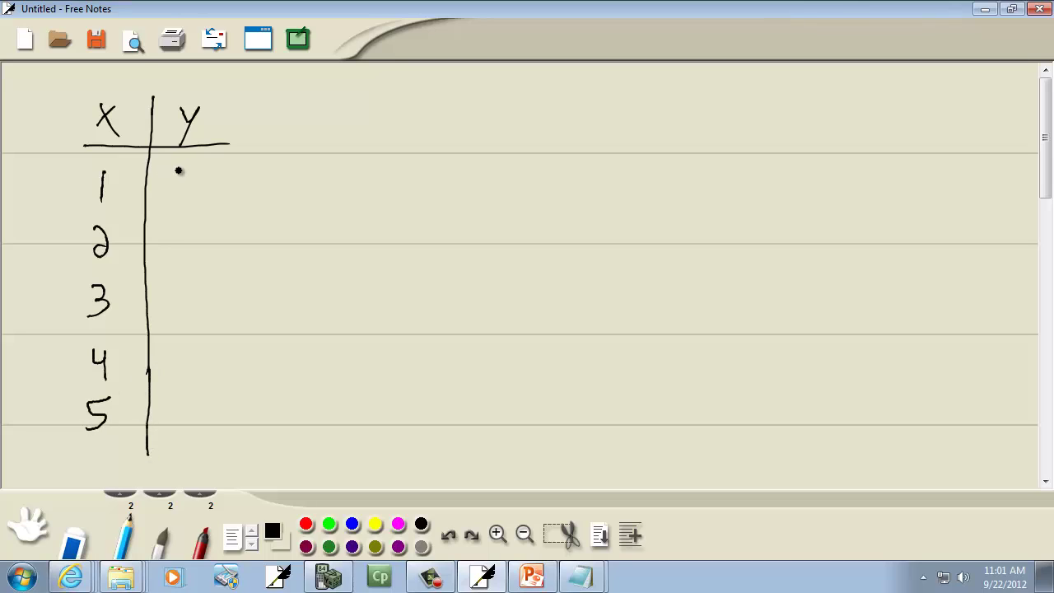
Write the y values 12, 33, 51, 60, 62 beside them and return to TI-SmartView.
{"action": "left_click_drag", "start_coordinate": [172, 174], "coordinate": [172, 196]}
{"action": "mouse_move", "coordinate": [182, 175]}
{"action": "left_mouse_down"}
{"action": "mouse_move", "coordinate": [196, 196]}
{"action": "mouse_move", "coordinate": [173, 251]}
{"action": "mouse_move", "coordinate": [188, 250]}
{"action": "left_mouse_up"}
{"action": "left_click_drag", "start_coordinate": [189, 287], "coordinate": [173, 311]}
{"action": "left_click_drag", "start_coordinate": [200, 284], "coordinate": [200, 313]}
{"action": "mouse_move", "coordinate": [186, 350]}
{"action": "left_mouse_down"}
{"action": "mouse_move", "coordinate": [211, 378]}
{"action": "mouse_move", "coordinate": [185, 421]}
{"action": "mouse_move", "coordinate": [218, 425]}
{"action": "left_mouse_up"}
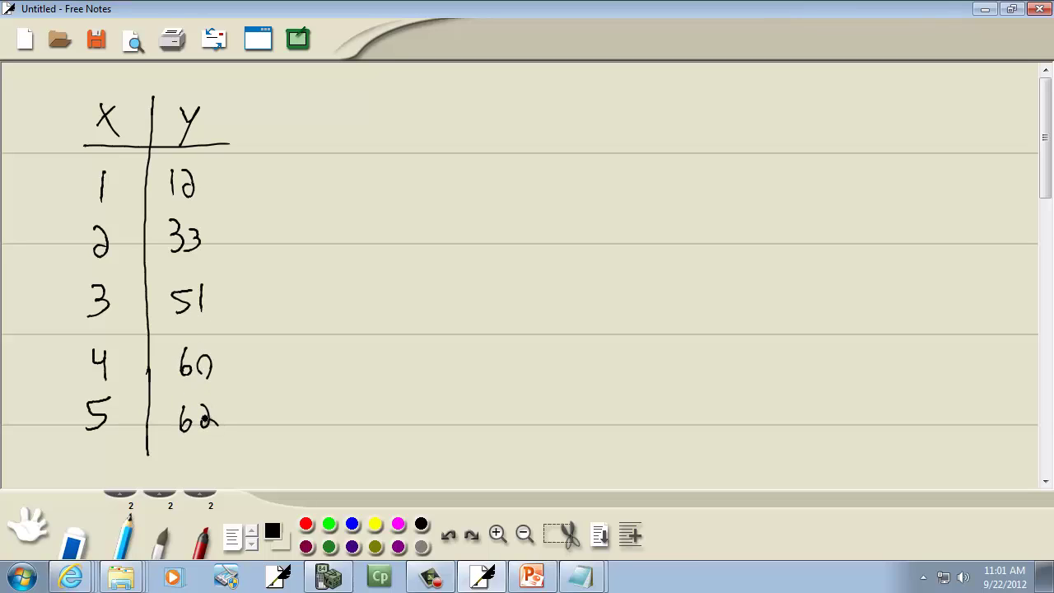
{"action": "key", "text": "alt+Tab"}
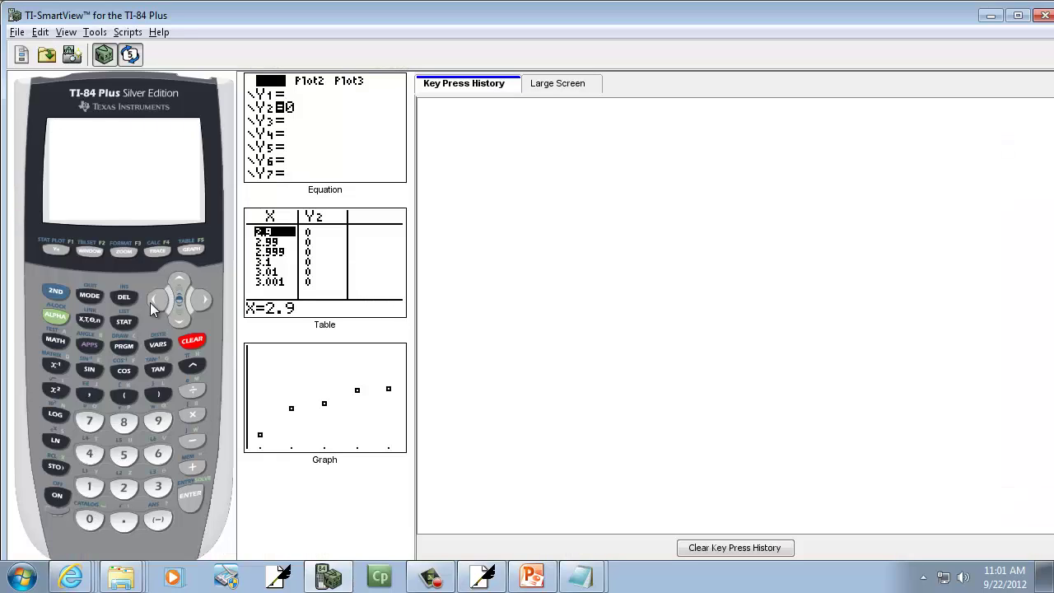
Open the STAT list editor and delete all old entries from L2 and L1.
{"action": "left_click", "coordinate": [123, 322]}
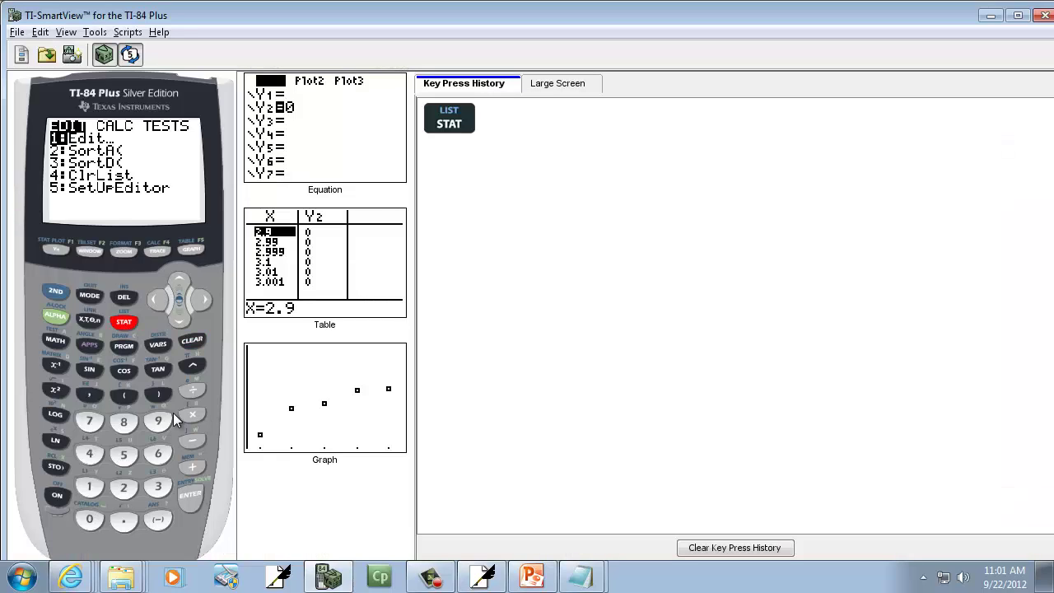
{"action": "left_click", "coordinate": [185, 501]}
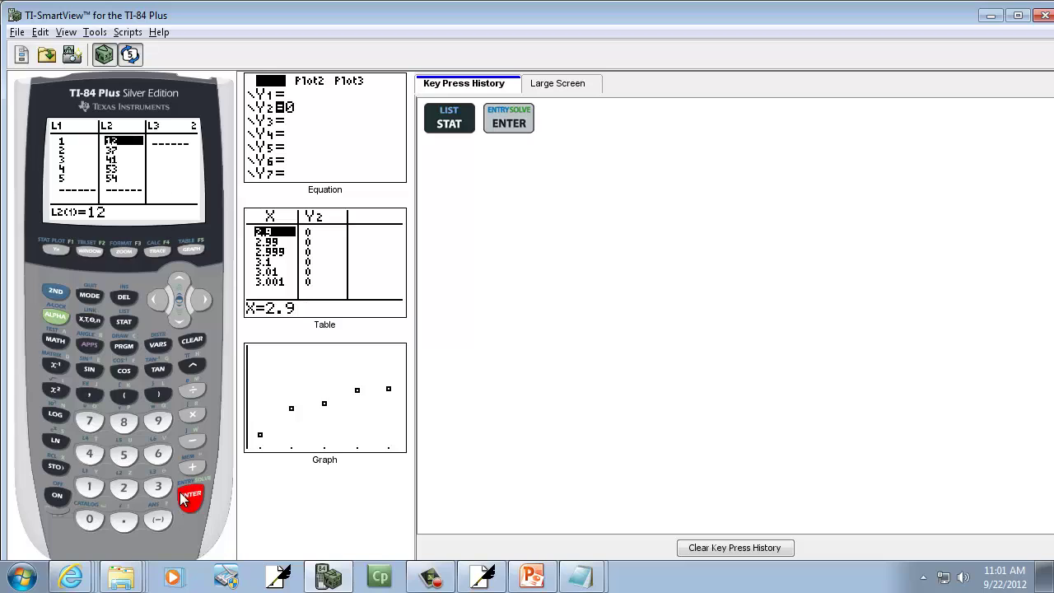
{"action": "left_click", "coordinate": [121, 296]}
{"action": "left_click", "coordinate": [121, 296]}
{"action": "left_click", "coordinate": [121, 296]}
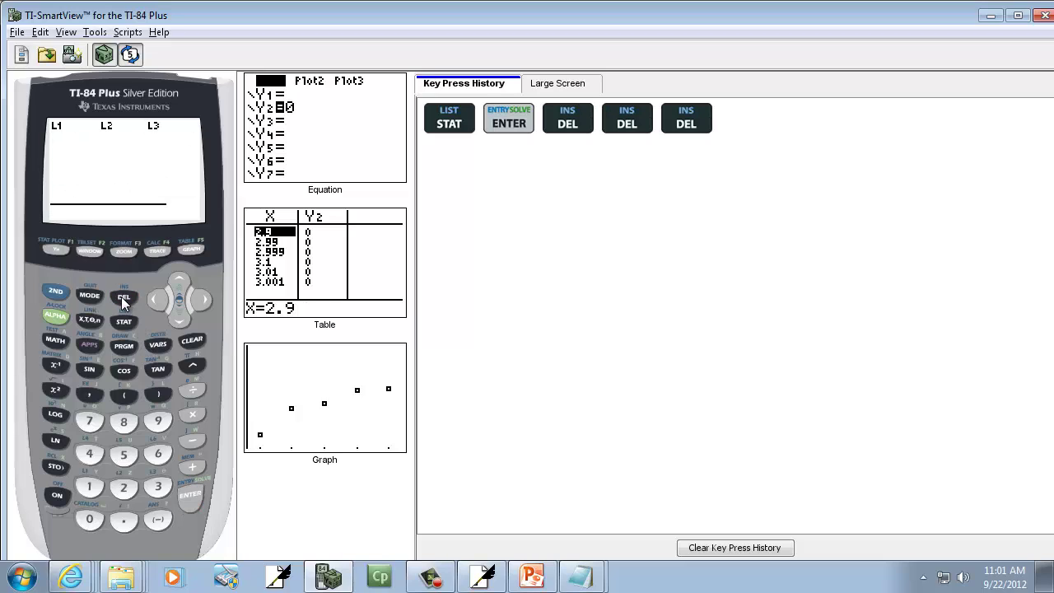
{"action": "left_click", "coordinate": [121, 297]}
{"action": "left_click", "coordinate": [122, 296]}
{"action": "left_click", "coordinate": [121, 297]}
{"action": "key", "text": "Left"}
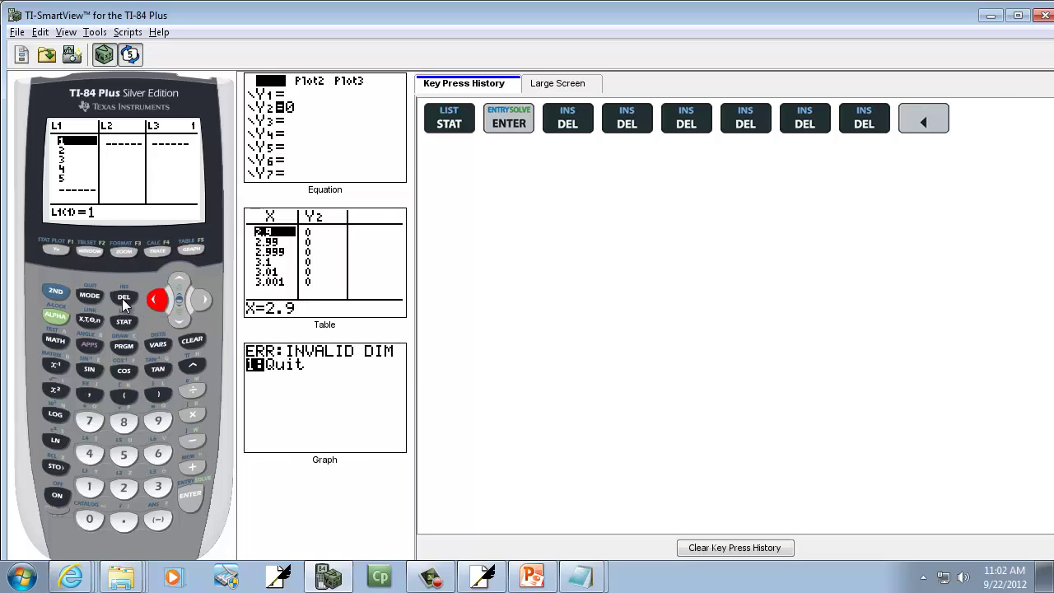
{"action": "left_click", "coordinate": [121, 298]}
{"action": "left_click", "coordinate": [122, 298]}
{"action": "left_click", "coordinate": [122, 298]}
{"action": "left_click", "coordinate": [122, 298]}
{"action": "left_click", "coordinate": [122, 298]}
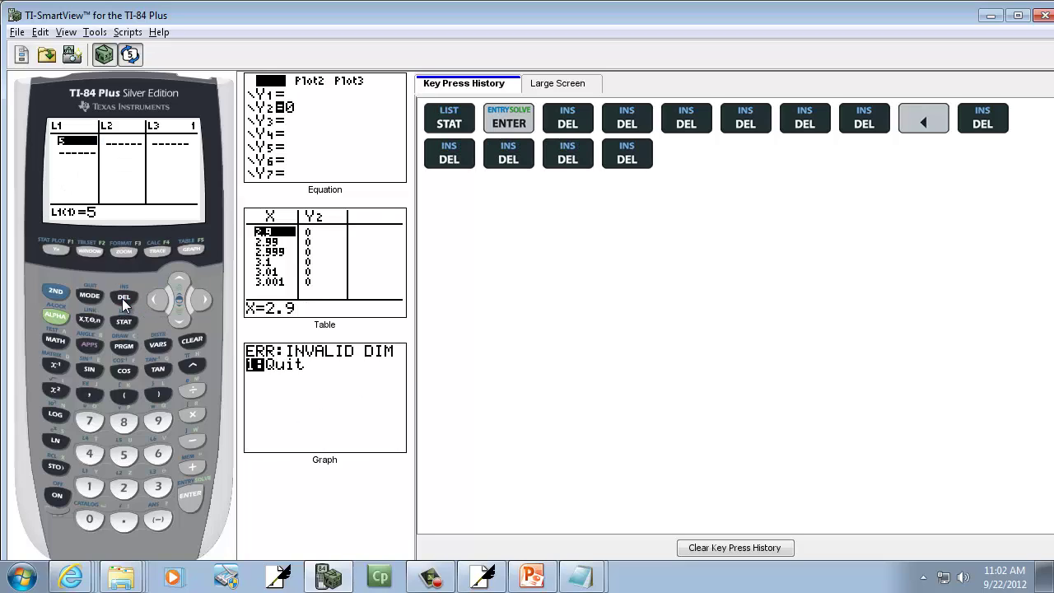
{"action": "left_click", "coordinate": [122, 298]}
{"action": "left_click", "coordinate": [122, 298]}
Enter 1, 2, 3, 4, 5 into list L1.
{"action": "key", "text": "alt+Tab"}
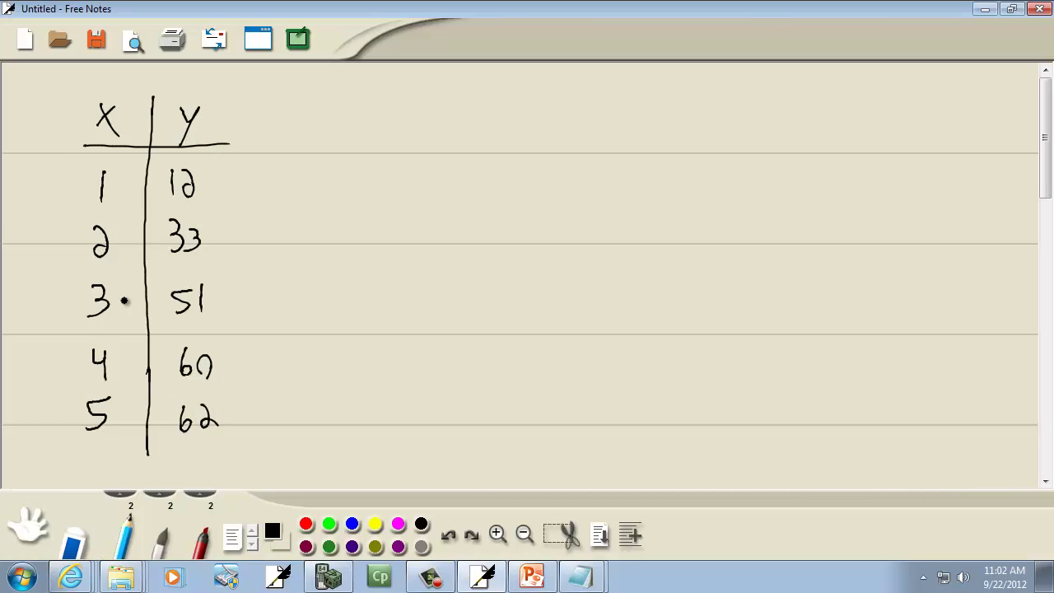
{"action": "key", "text": "alt+Tab"}
{"action": "type", "text": "1"}
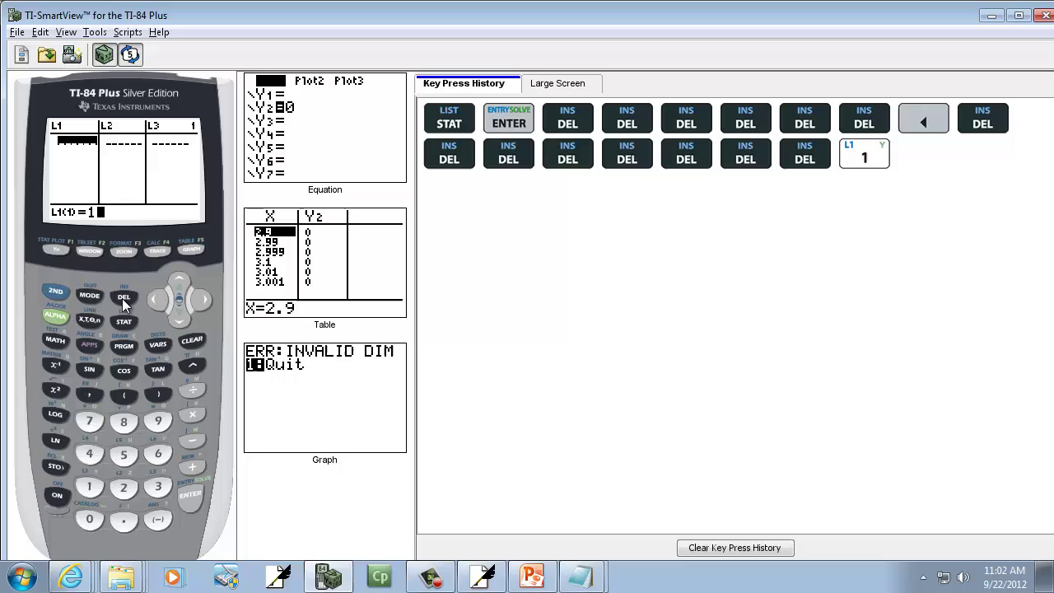
{"action": "key", "text": "Return"}
{"action": "type", "text": "2"}
{"action": "key", "text": "Return"}
{"action": "type", "text": "3"}
{"action": "key", "text": "Return"}
{"action": "type", "text": "4"}
{"action": "key", "text": "Return"}
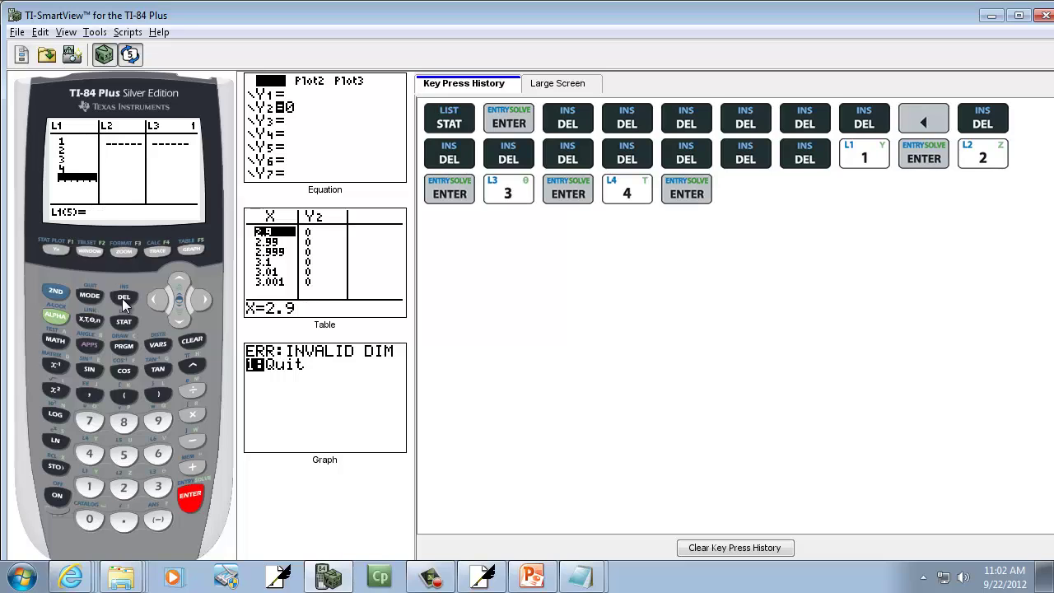
{"action": "type", "text": "5"}
{"action": "key", "text": "Return"}
{"action": "key", "text": "Right"}
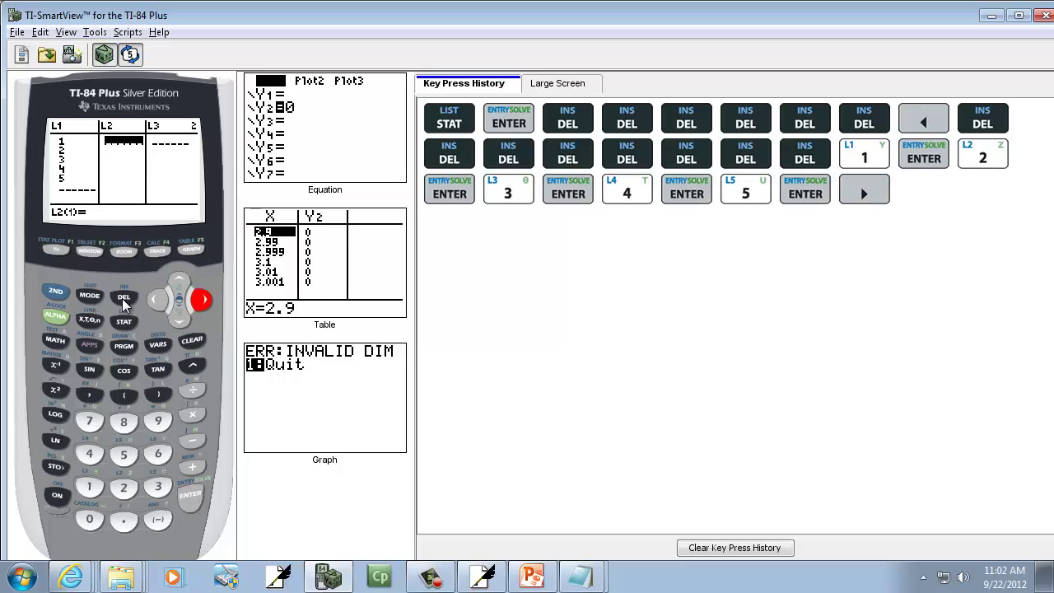
Enter the first L2 values 12, 33 and 51.
{"action": "key", "text": "alt+Tab"}
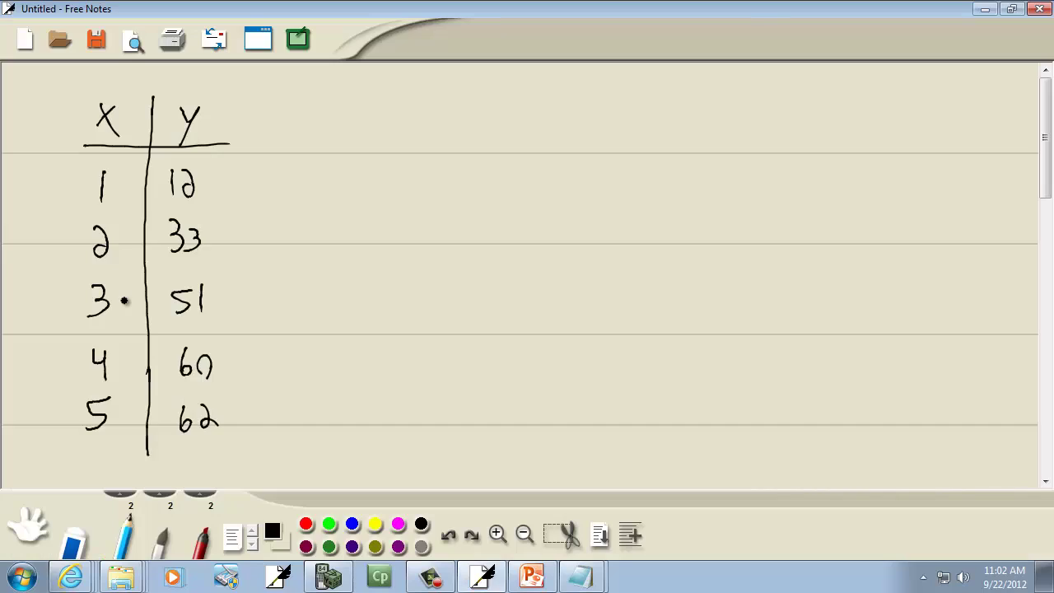
{"action": "key", "text": "alt+Tab"}
{"action": "type", "text": "12"}
{"action": "key", "text": "Return"}
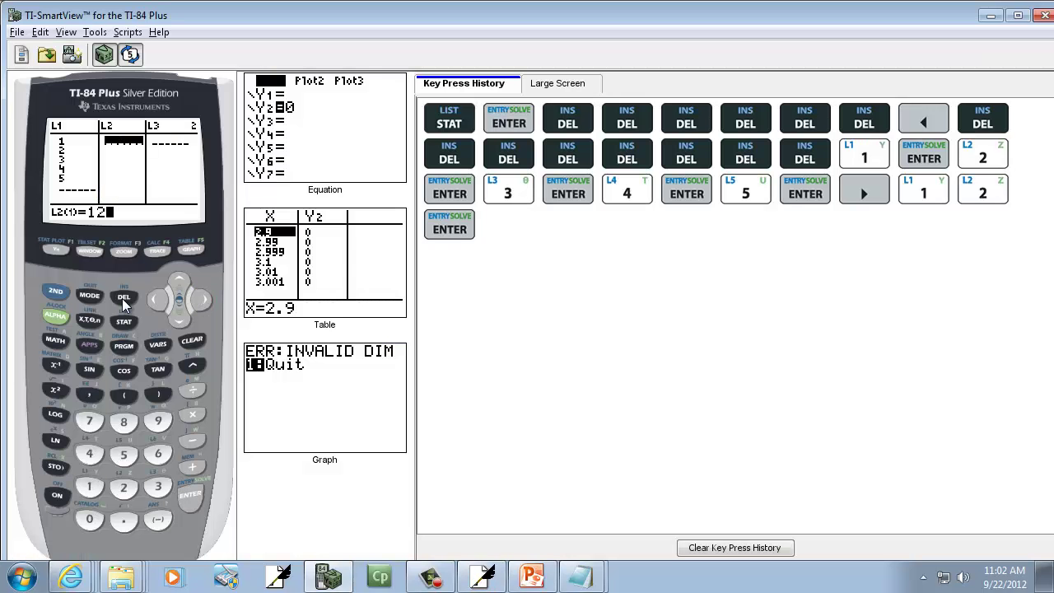
{"action": "type", "text": "33"}
{"action": "key", "text": "Return"}
{"action": "type", "text": "51"}
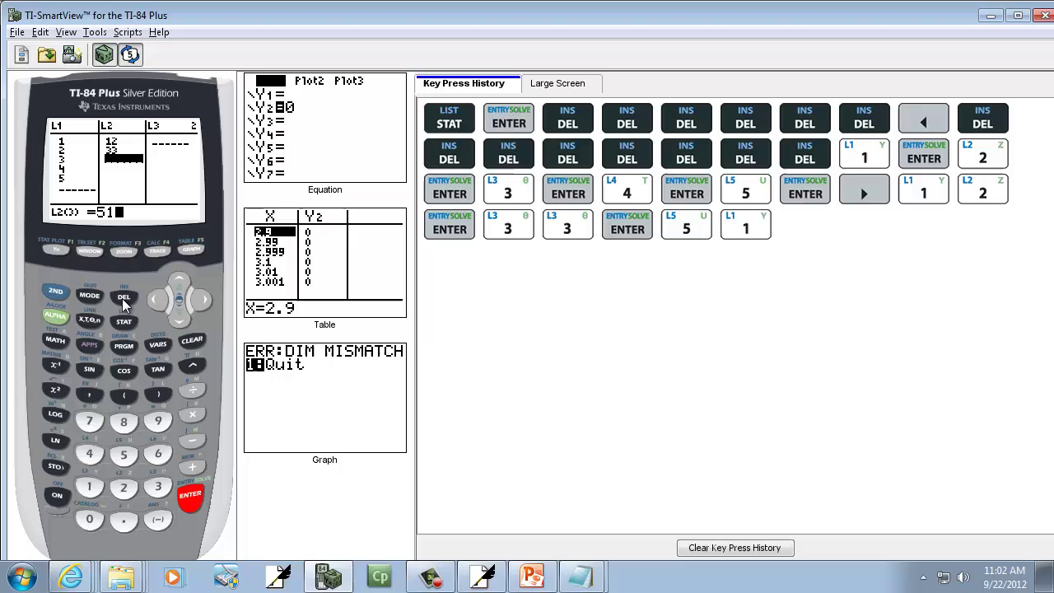
{"action": "key", "text": "Return"}
Finish list L2 with the values 60 and 62.
{"action": "key", "text": "alt+Tab"}
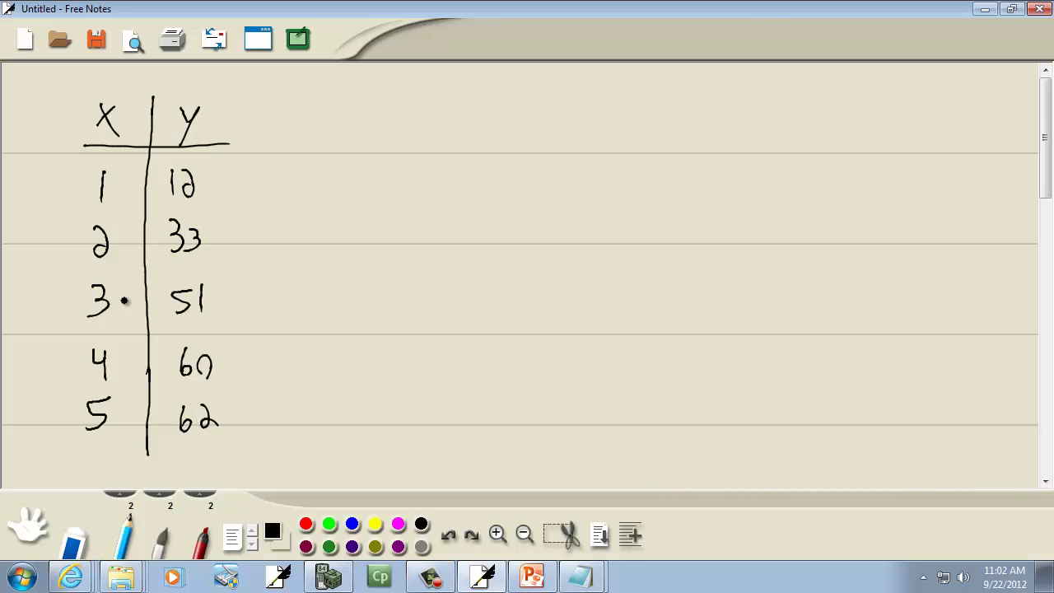
{"action": "key", "text": "alt+Tab"}
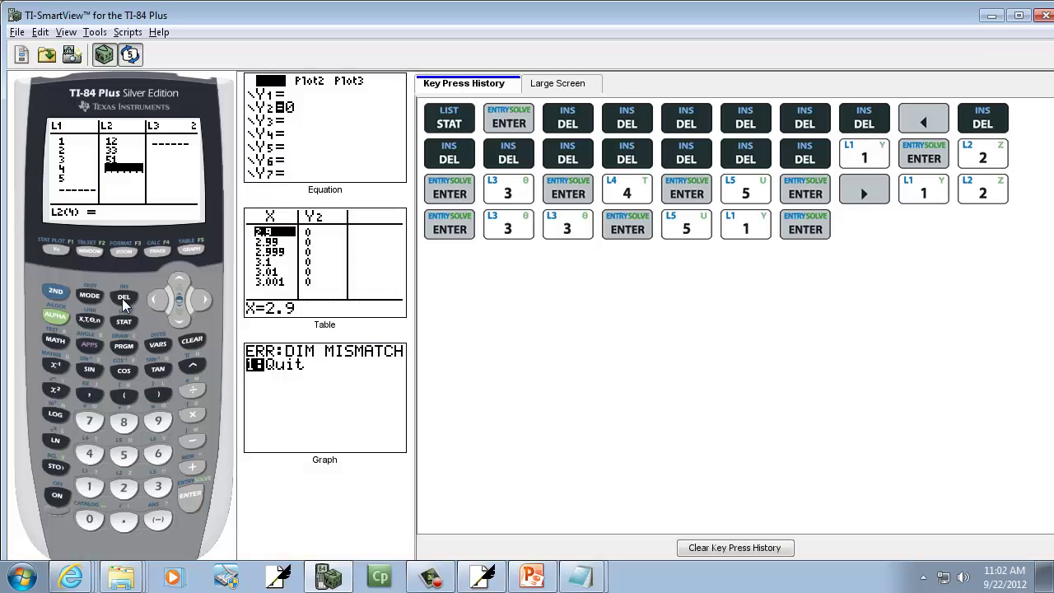
{"action": "type", "text": "60"}
{"action": "key", "text": "Return"}
{"action": "type", "text": "62"}
{"action": "key", "text": "Return"}
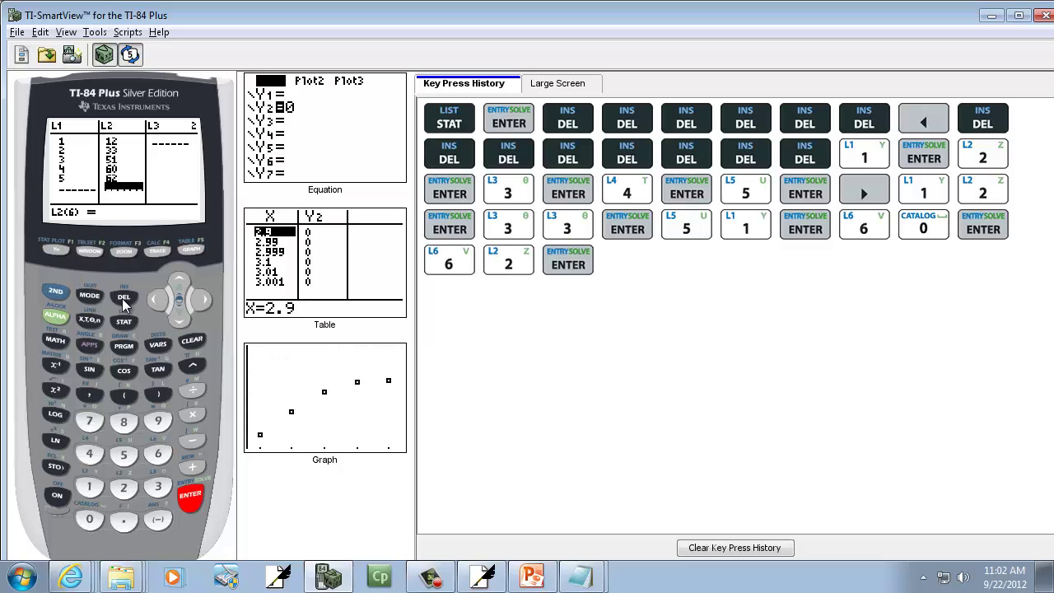
Leave the Y= editor with 2ND QUIT to reach the blank home screen.
{"action": "left_click", "coordinate": [54, 251]}
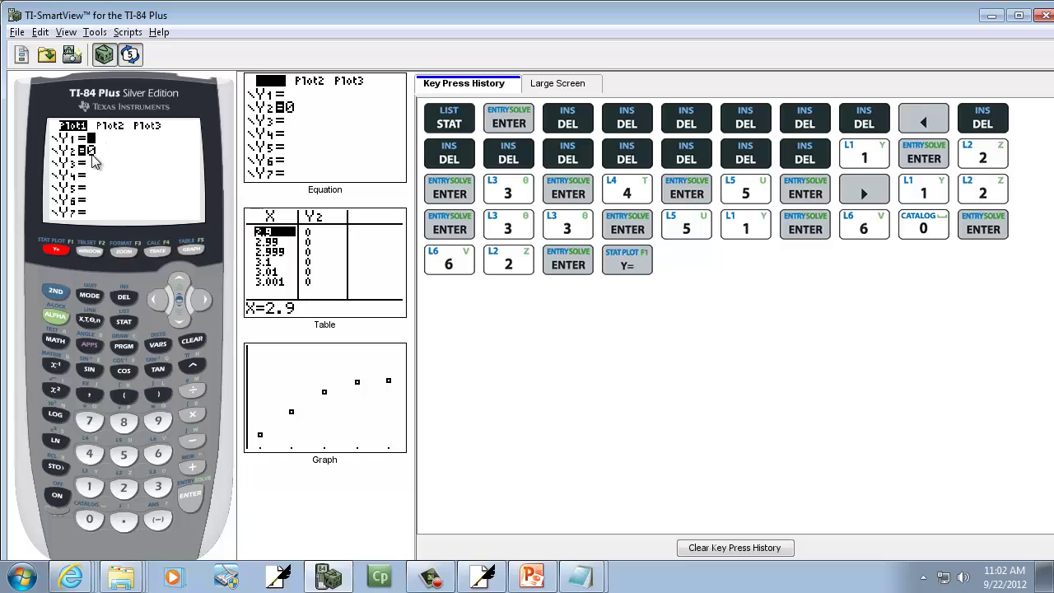
{"action": "left_click", "coordinate": [55, 293]}
{"action": "left_click", "coordinate": [89, 295]}
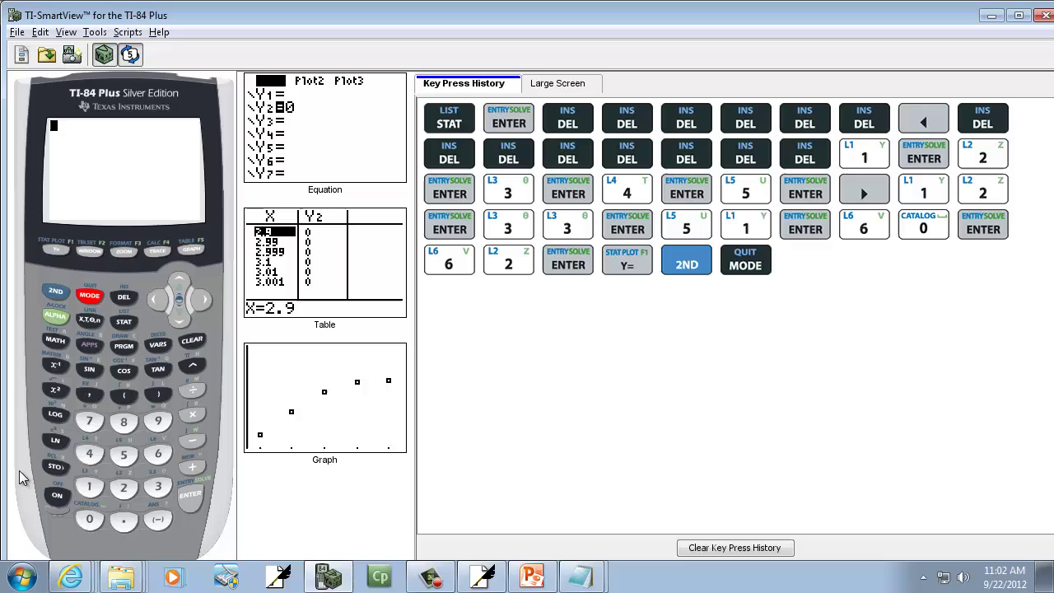
Open the CATALOG and jump to the commands starting with D.
{"action": "left_click", "coordinate": [55, 292]}
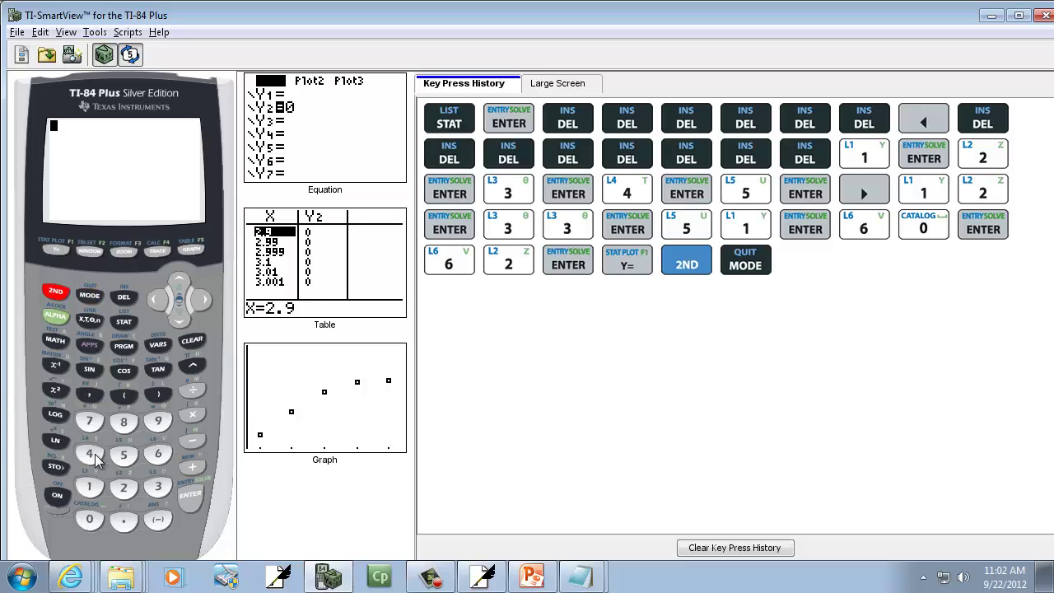
{"action": "left_click", "coordinate": [89, 521]}
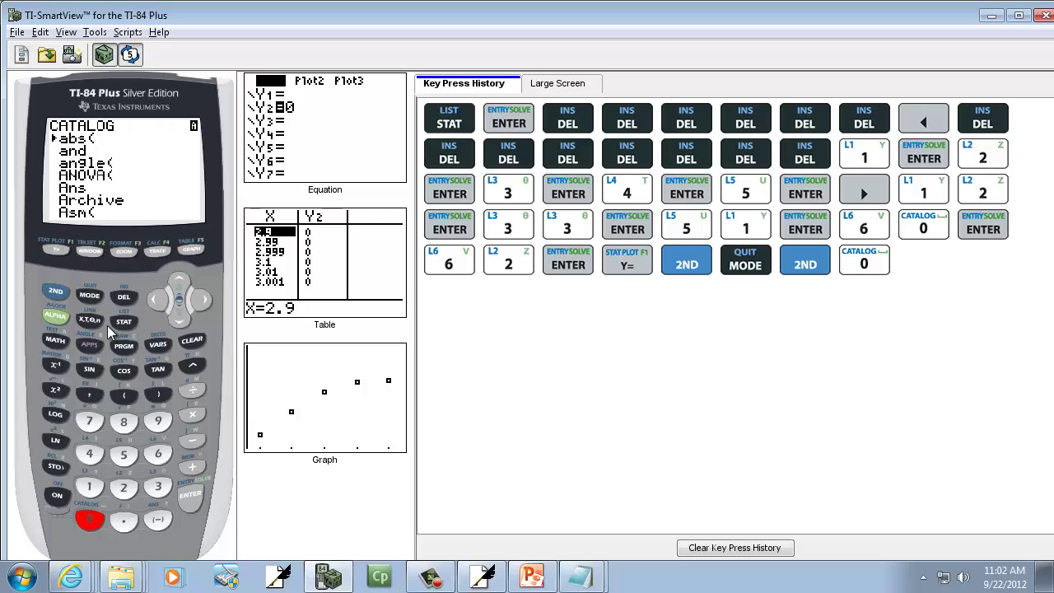
{"action": "left_click", "coordinate": [55, 317]}
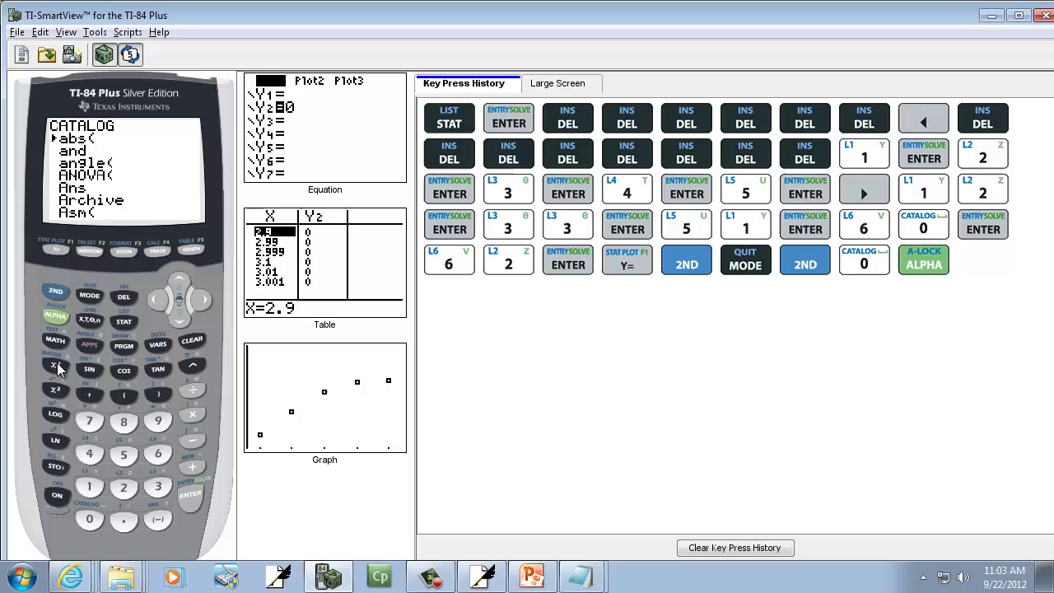
{"action": "left_click", "coordinate": [55, 365]}
{"action": "left_click", "coordinate": [55, 317]}
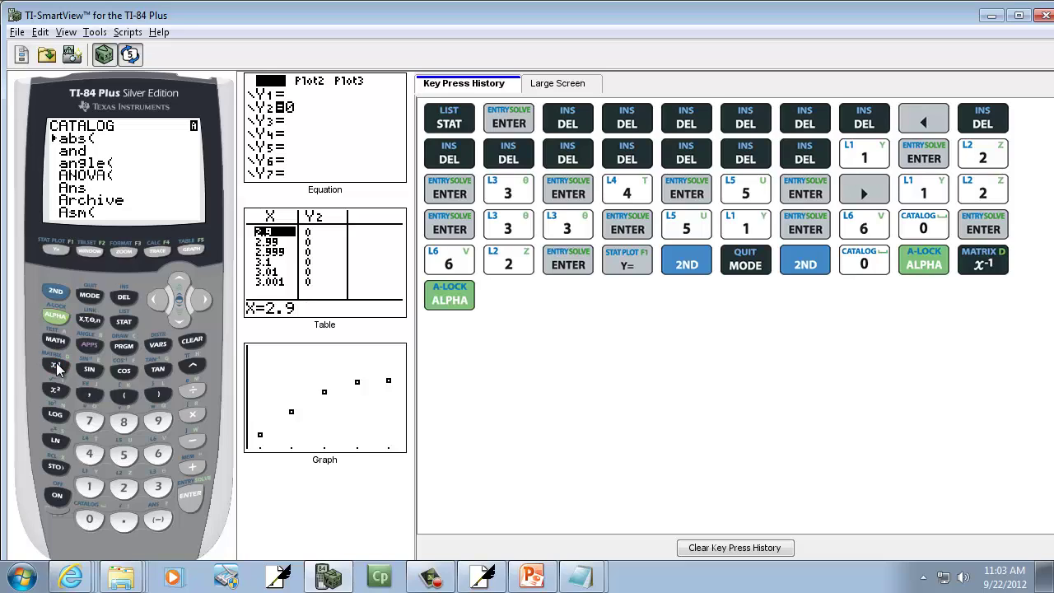
{"action": "left_click", "coordinate": [55, 364]}
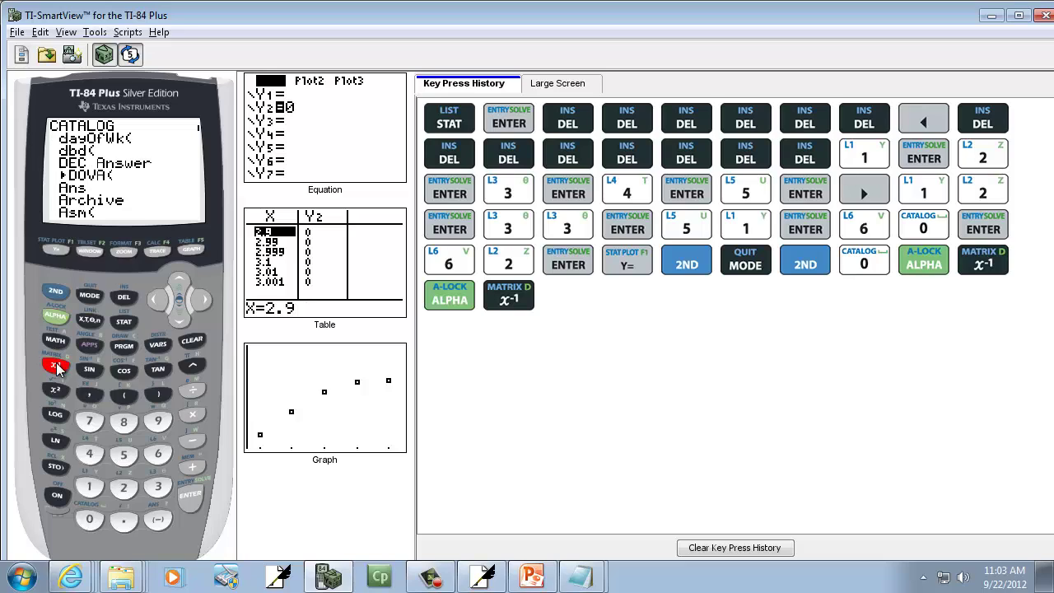
Select DiagnosticOn and run it so regressions report r and r².
{"action": "left_click", "coordinate": [177, 321]}
{"action": "left_click", "coordinate": [177, 321]}
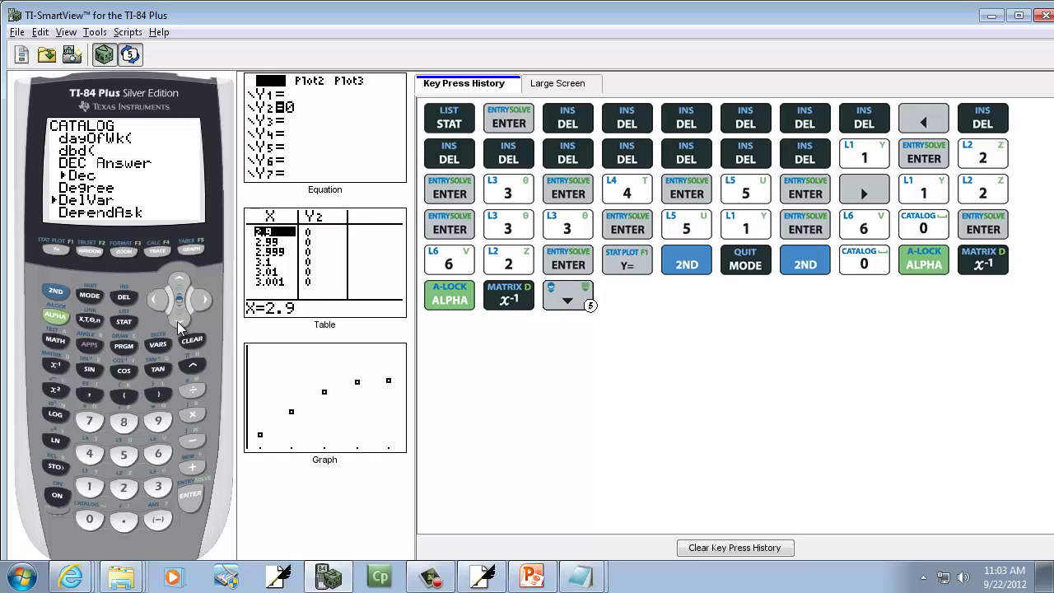
{"action": "left_click", "coordinate": [177, 321]}
{"action": "left_click", "coordinate": [177, 321]}
{"action": "left_click", "coordinate": [177, 321]}
{"action": "left_click", "coordinate": [178, 321]}
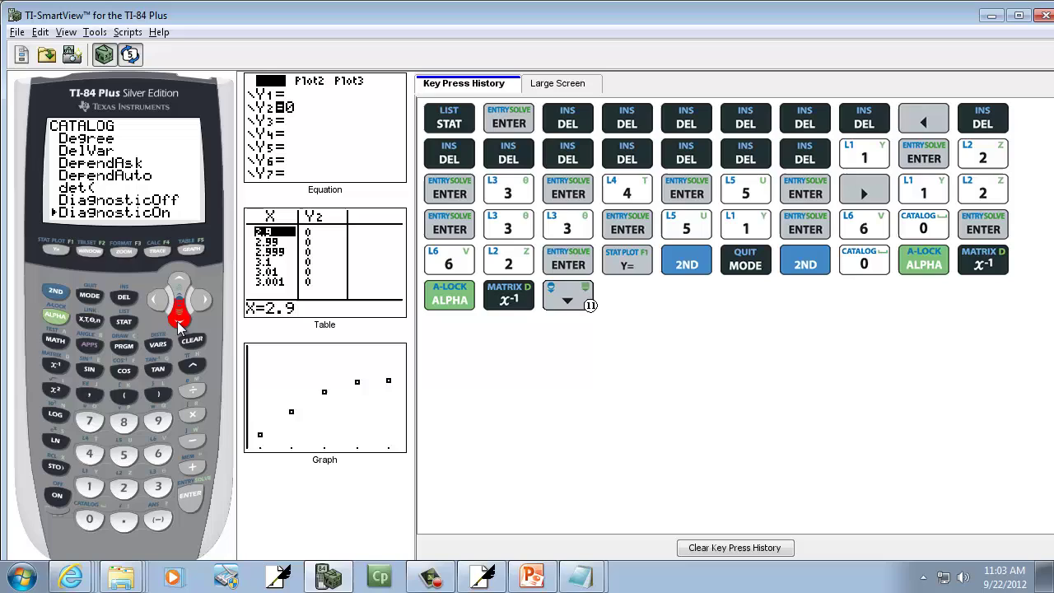
{"action": "left_click", "coordinate": [179, 321]}
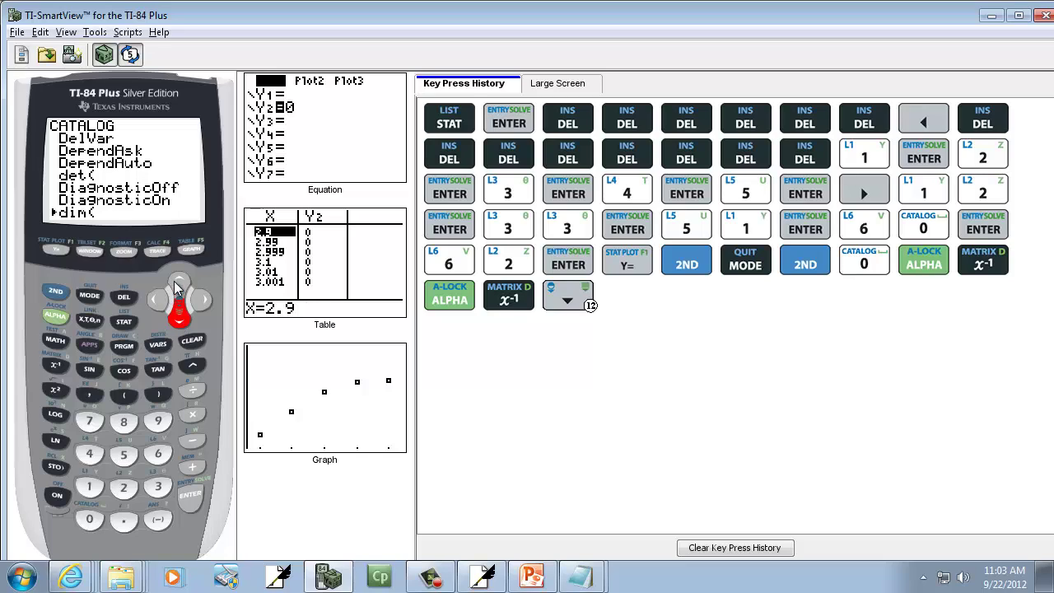
{"action": "left_click", "coordinate": [178, 284]}
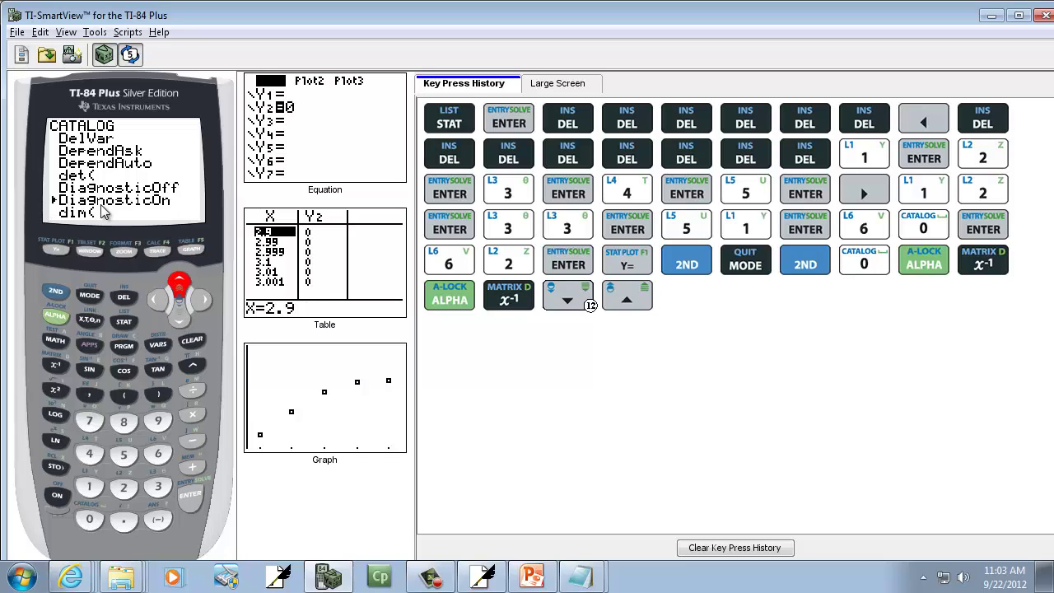
{"action": "left_click", "coordinate": [190, 496]}
{"action": "left_click", "coordinate": [190, 496]}
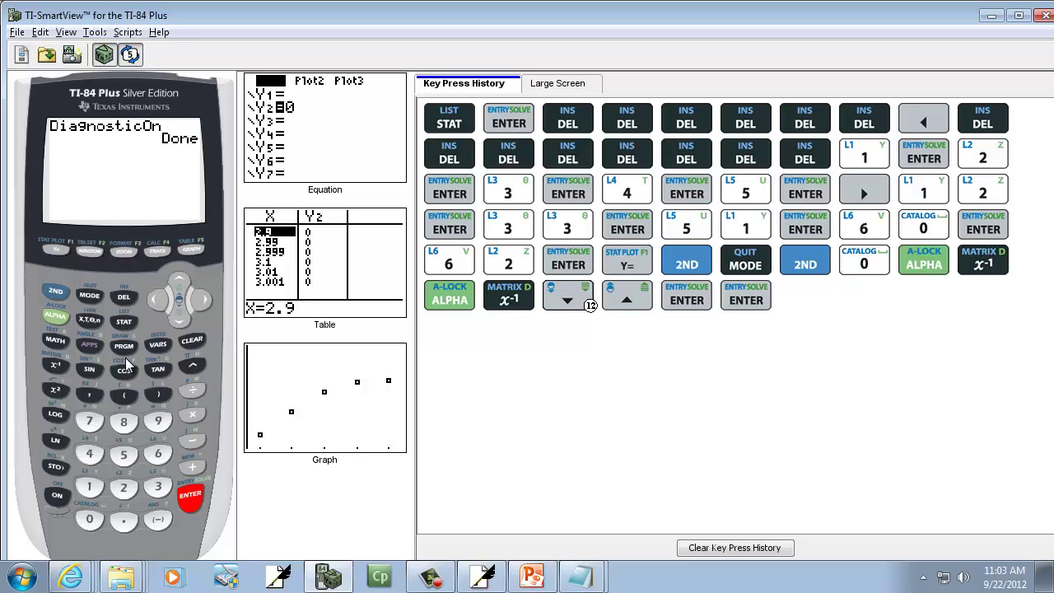
{"action": "left_click", "coordinate": [122, 322]}
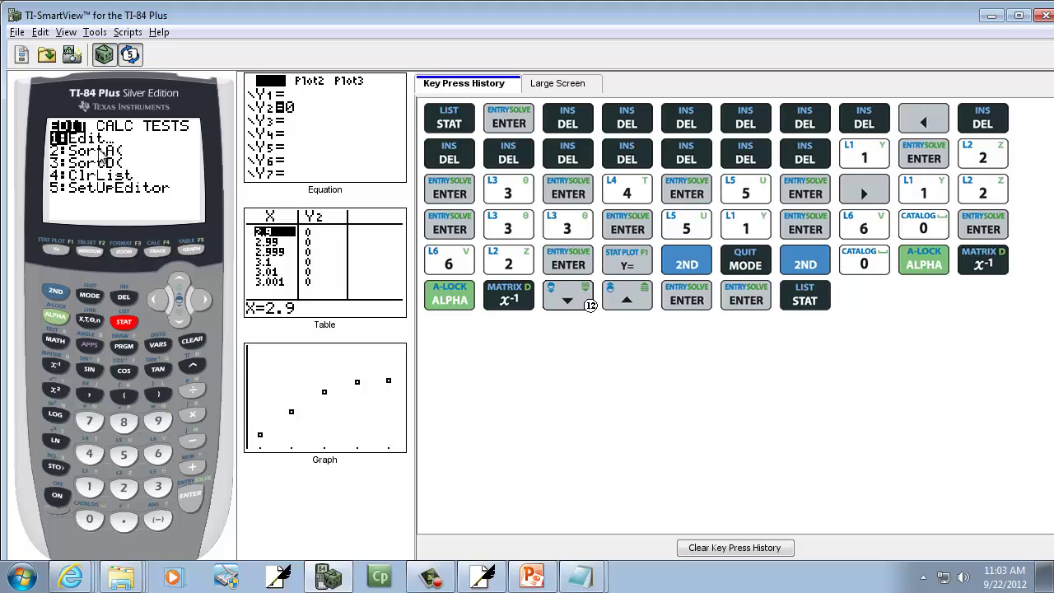
Run STAT CALC 4:LinReg(ax+b), giving a=12.7, b=5.5, r=.9537287172.
{"action": "left_click", "coordinate": [202, 301]}
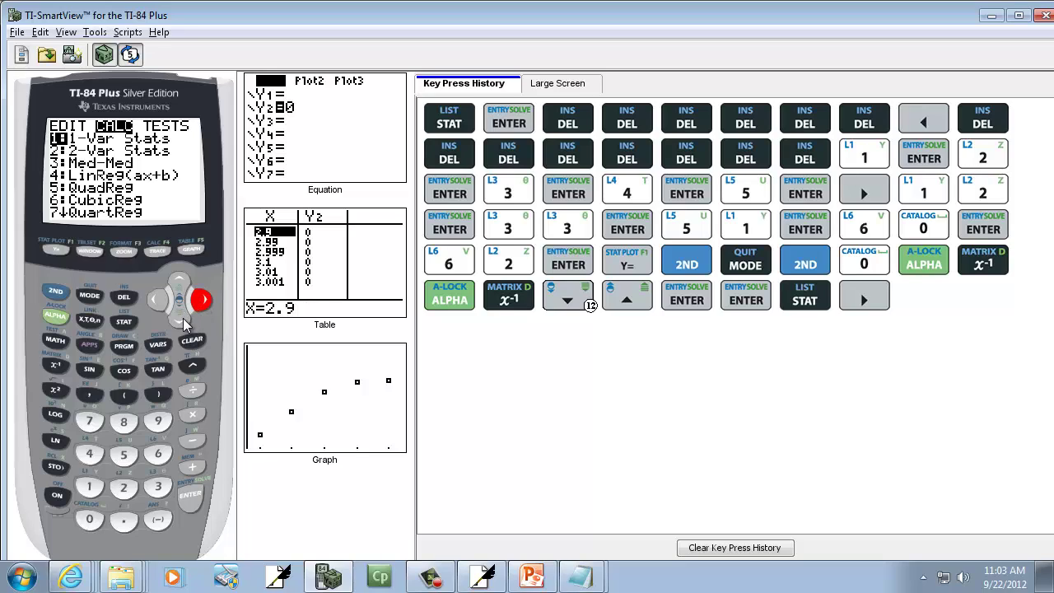
{"action": "left_click", "coordinate": [183, 321]}
{"action": "left_click", "coordinate": [183, 321]}
{"action": "left_click", "coordinate": [182, 321]}
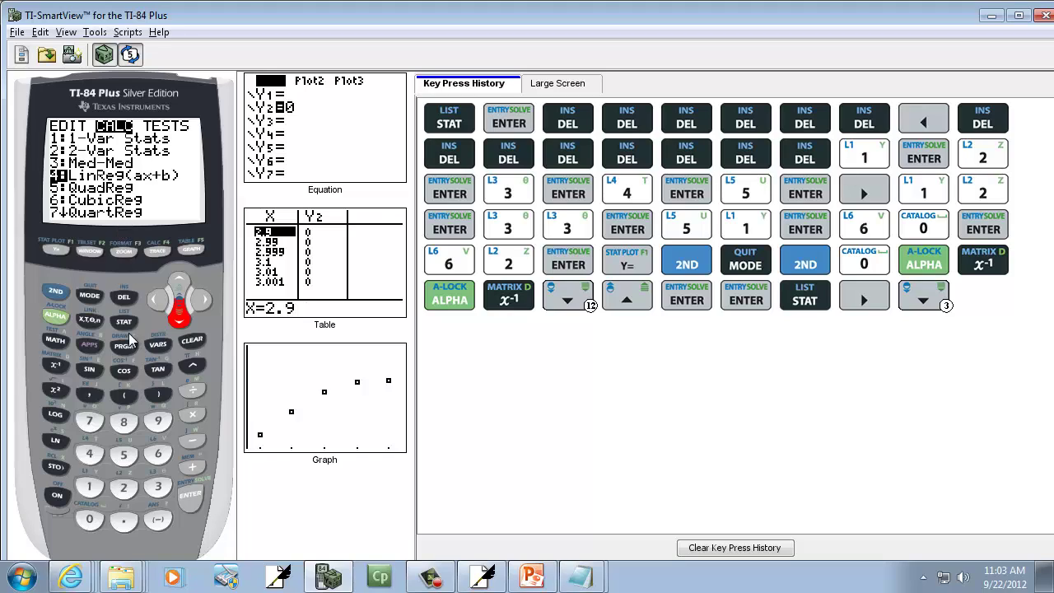
{"action": "left_click", "coordinate": [191, 498]}
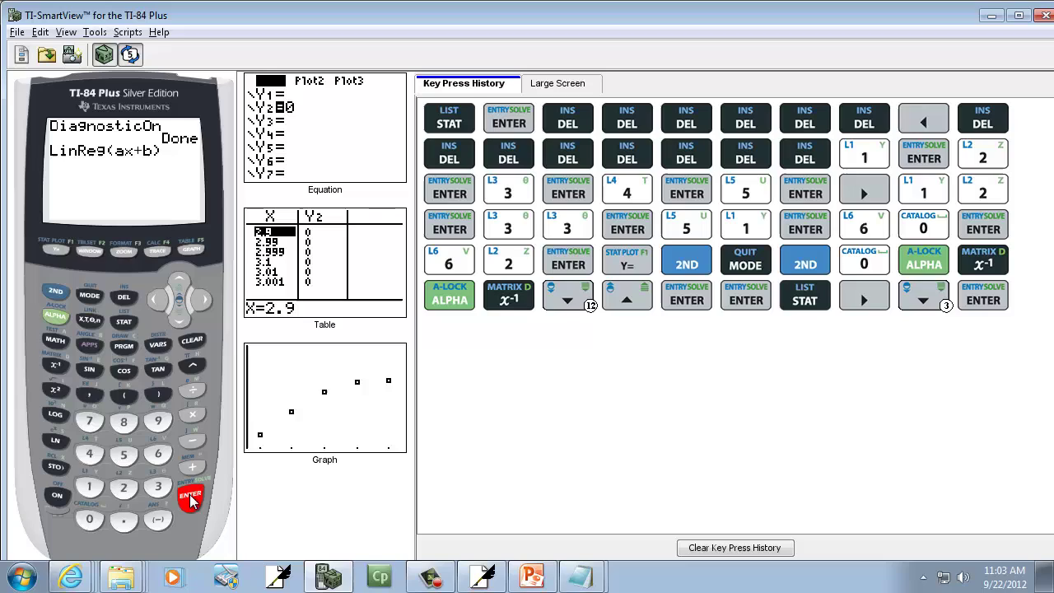
{"action": "left_click", "coordinate": [190, 497]}
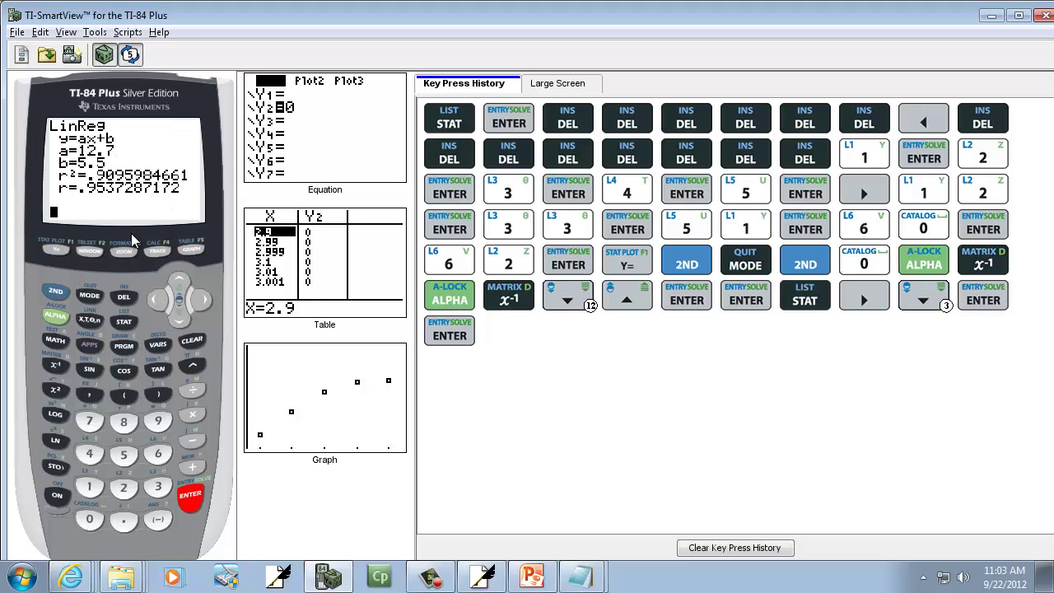
Turn Plot1 on and set its type to scatter plot.
{"action": "left_click", "coordinate": [56, 294]}
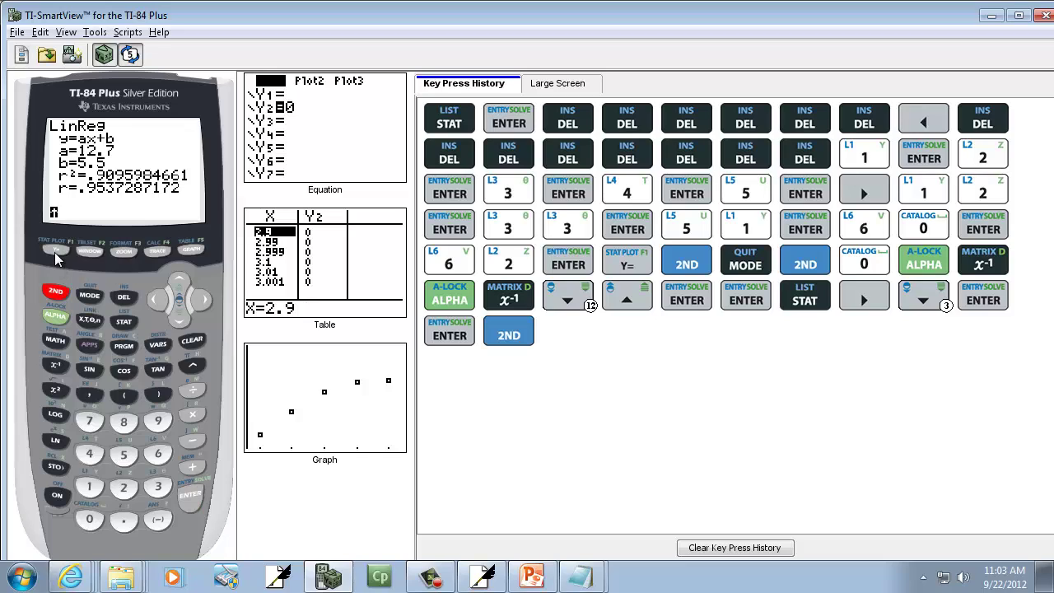
{"action": "left_click", "coordinate": [55, 255]}
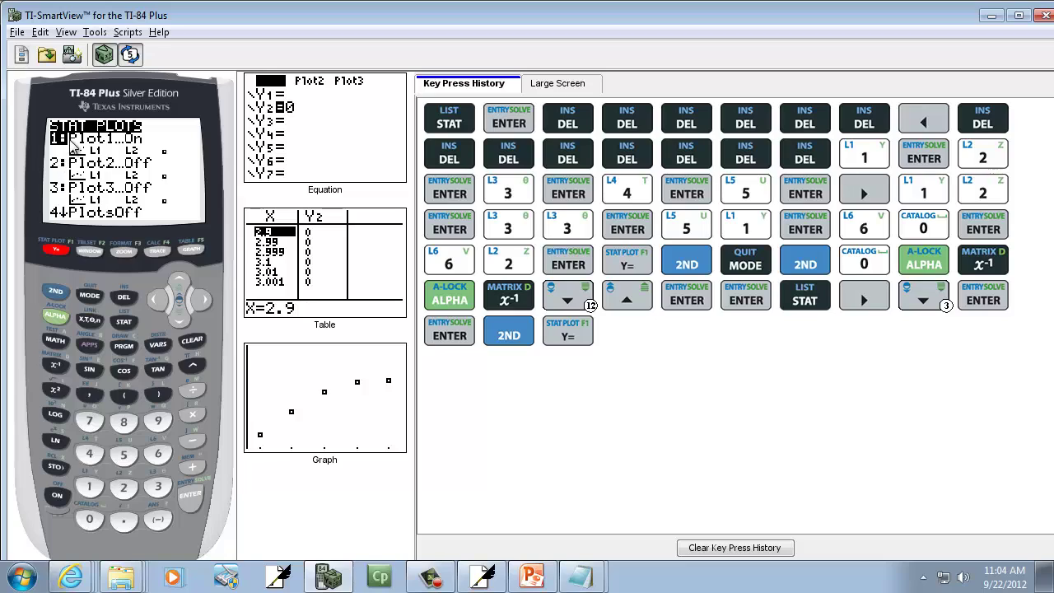
{"action": "left_click", "coordinate": [193, 500]}
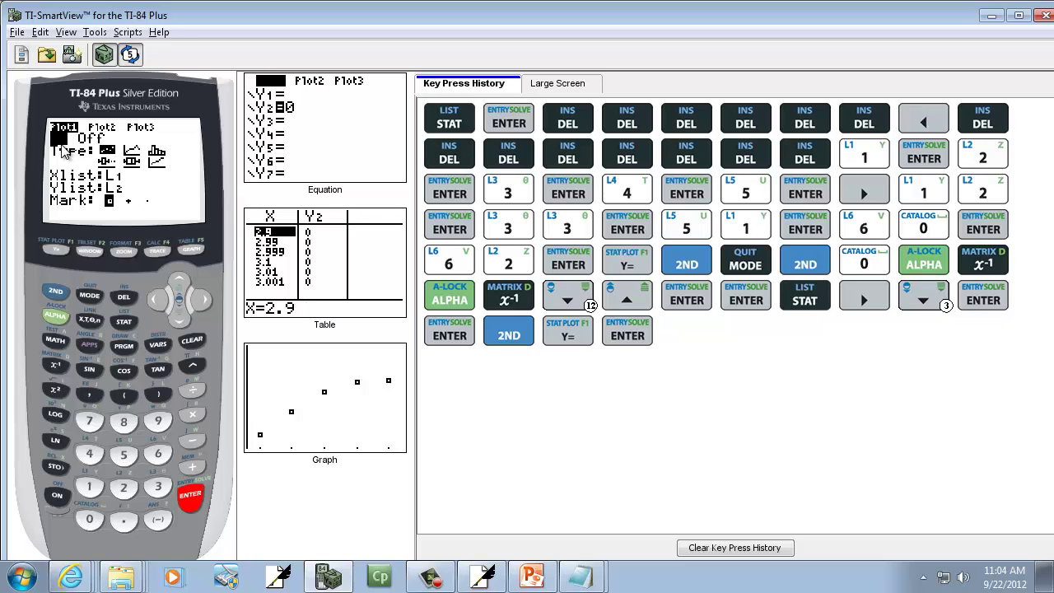
{"action": "left_click", "coordinate": [192, 497]}
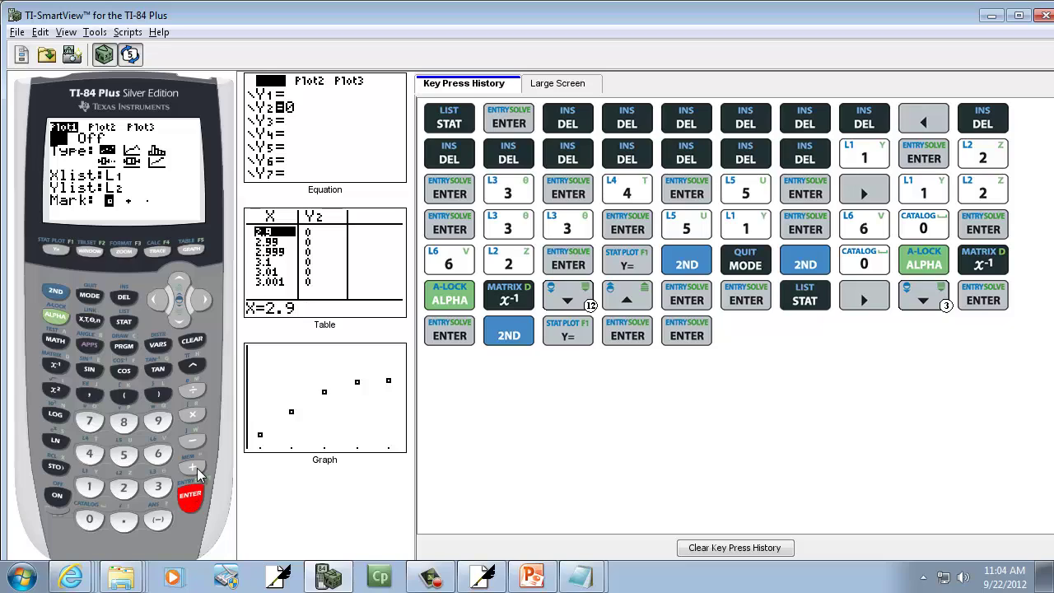
{"action": "left_click", "coordinate": [182, 321]}
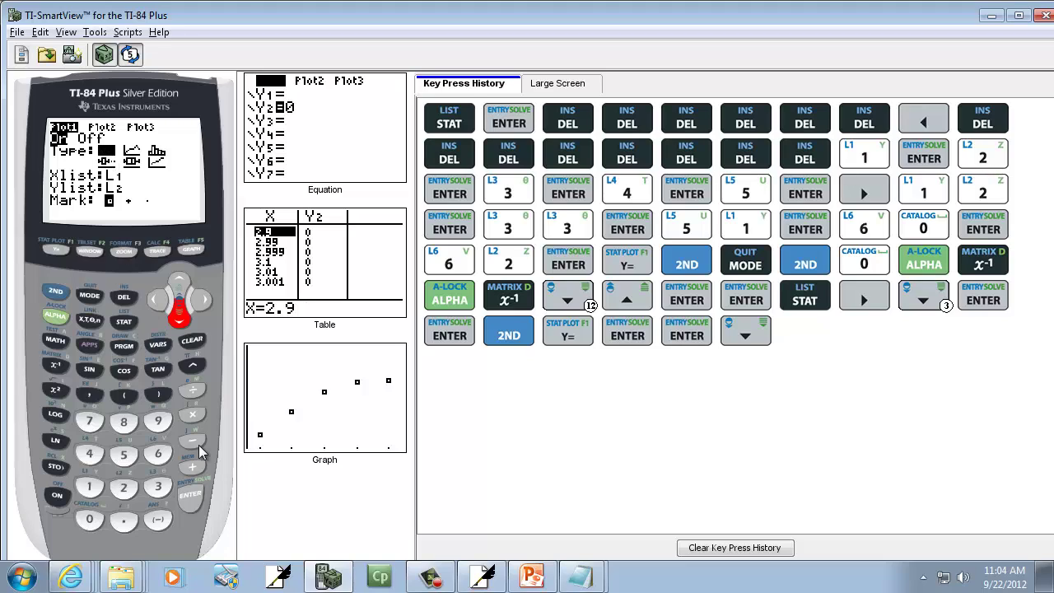
{"action": "left_click", "coordinate": [191, 509]}
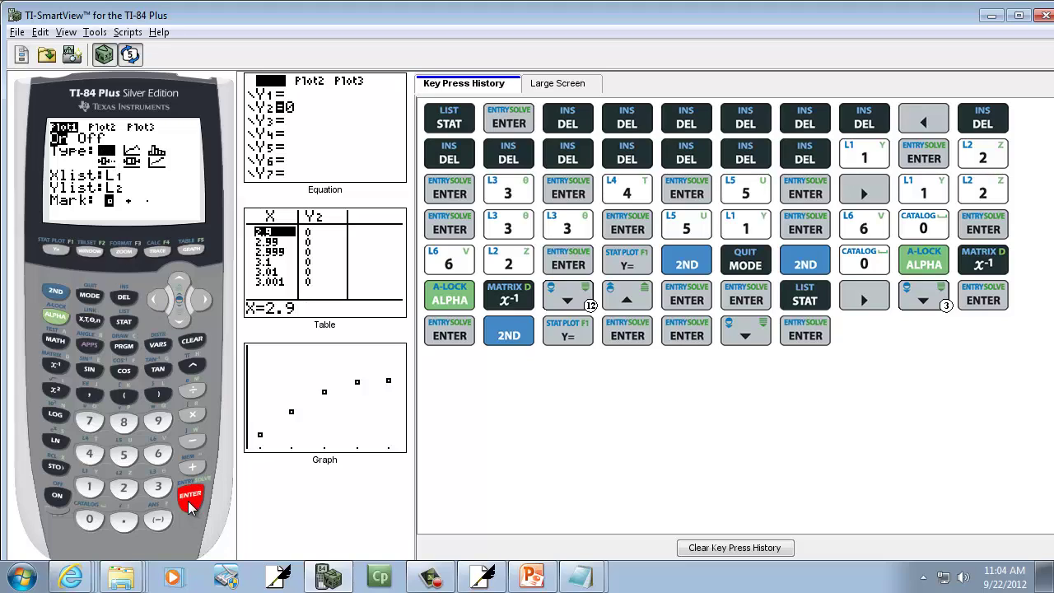
Set Plot1's Xlist to L1 and Ylist to L2.
{"action": "left_click", "coordinate": [180, 320]}
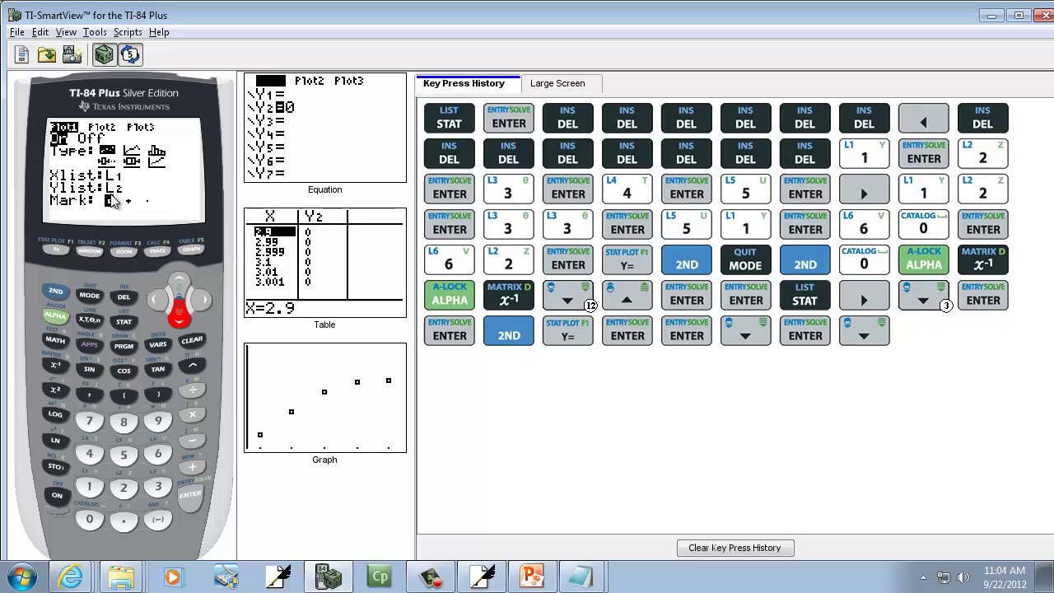
{"action": "left_click", "coordinate": [55, 293]}
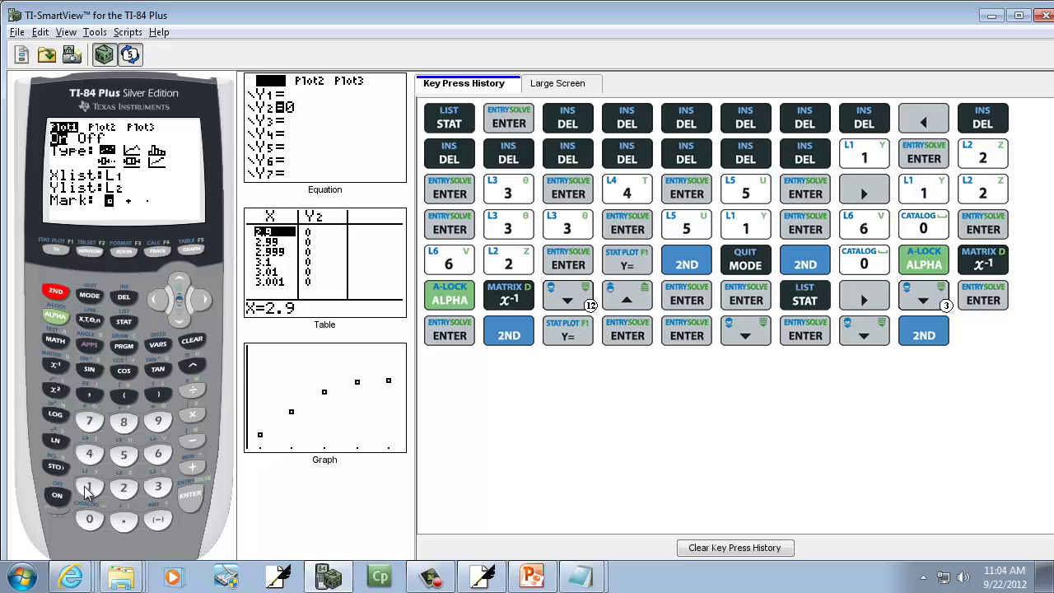
{"action": "left_click", "coordinate": [90, 486]}
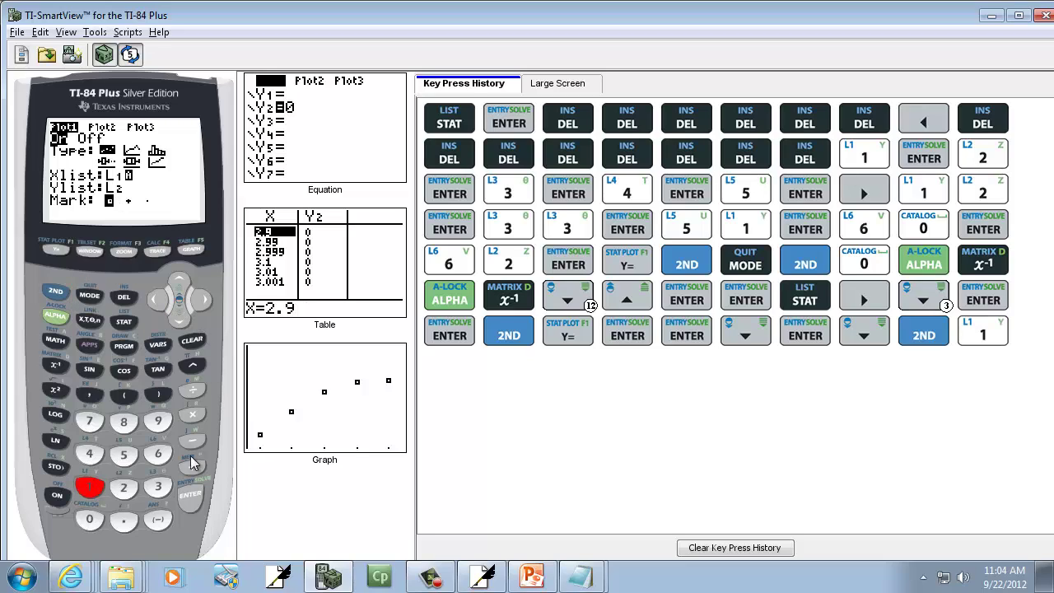
{"action": "left_click", "coordinate": [189, 492]}
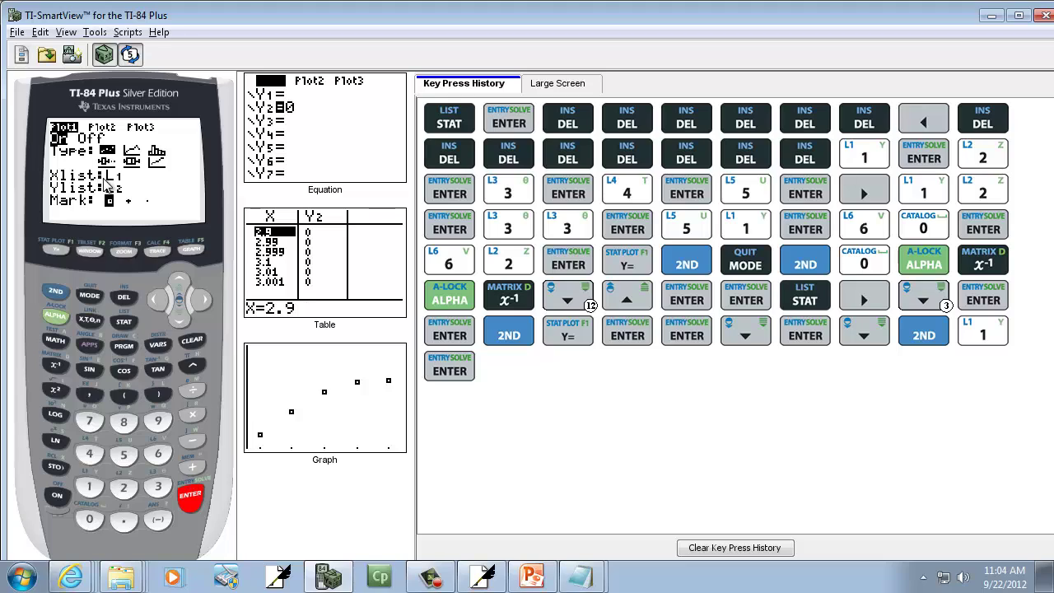
{"action": "left_click", "coordinate": [58, 295]}
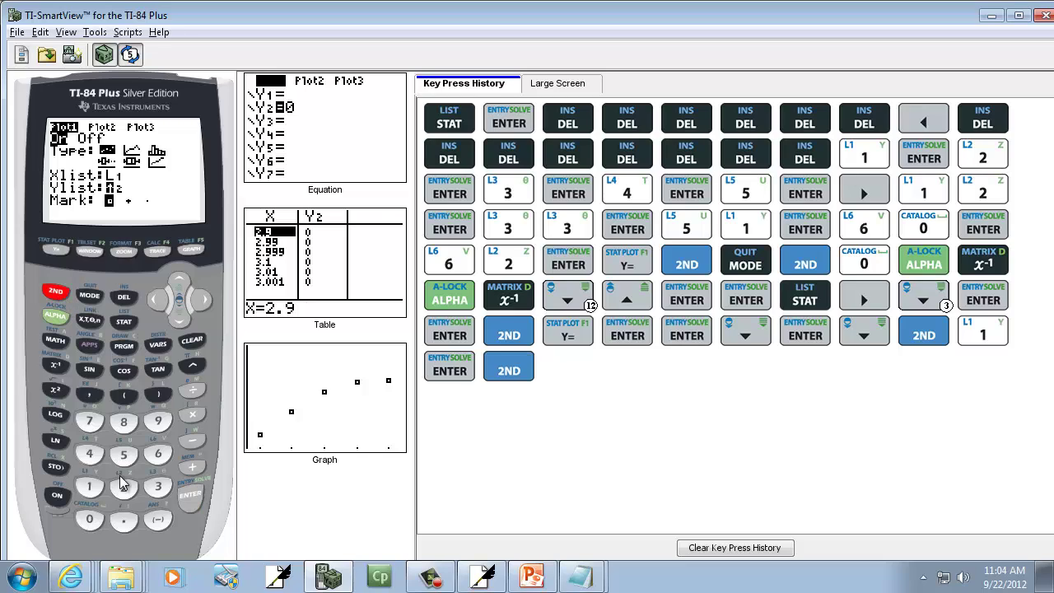
{"action": "left_click", "coordinate": [123, 492]}
{"action": "left_click", "coordinate": [192, 498]}
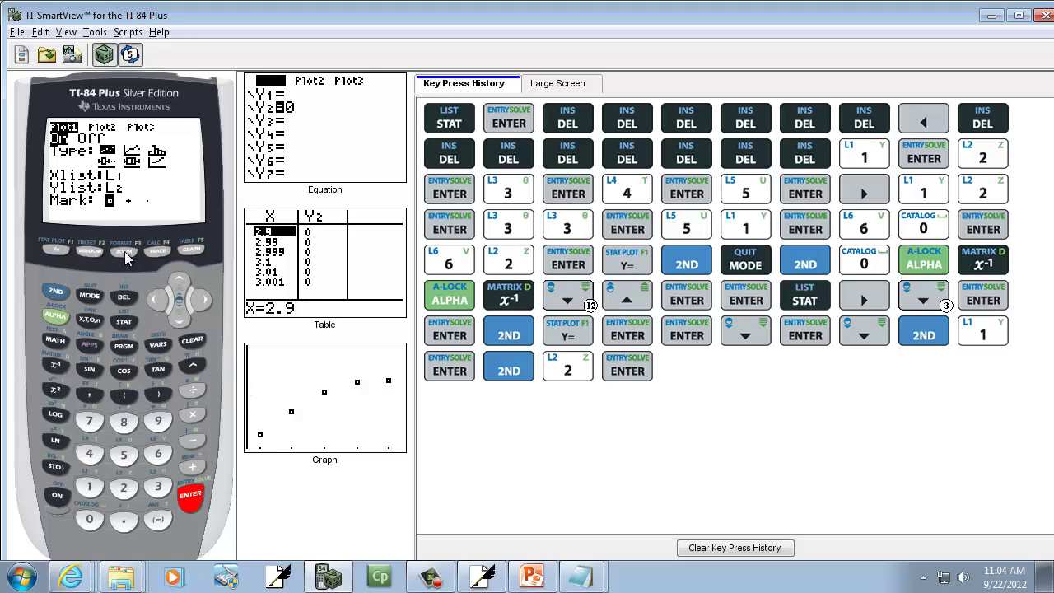
Quit to home and apply 9:ZoomStat to graph the five points, then view Y=.
{"action": "left_click", "coordinate": [59, 294]}
{"action": "left_click", "coordinate": [89, 296]}
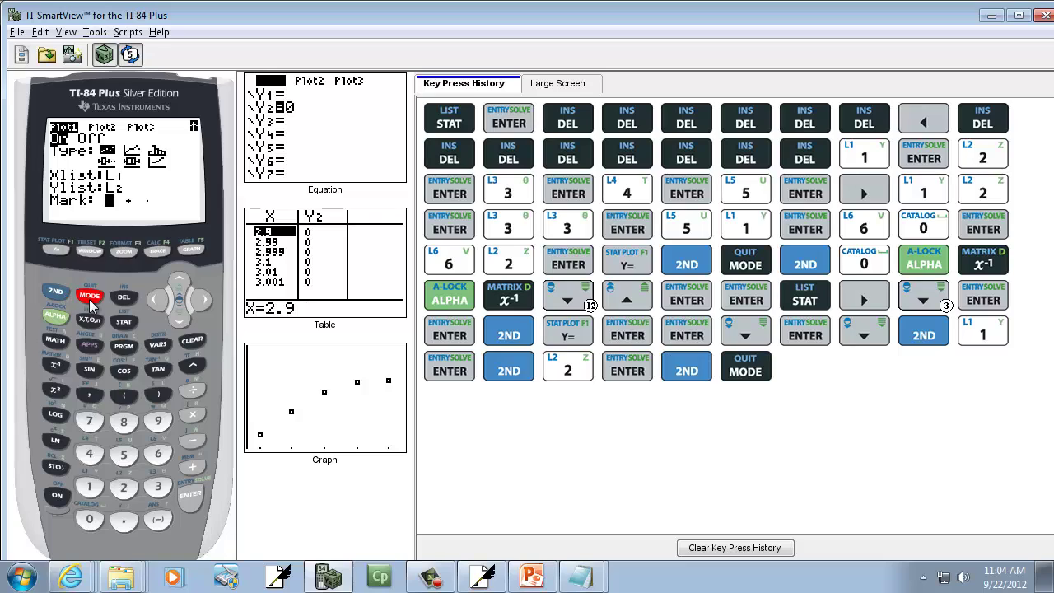
{"action": "left_click", "coordinate": [125, 252]}
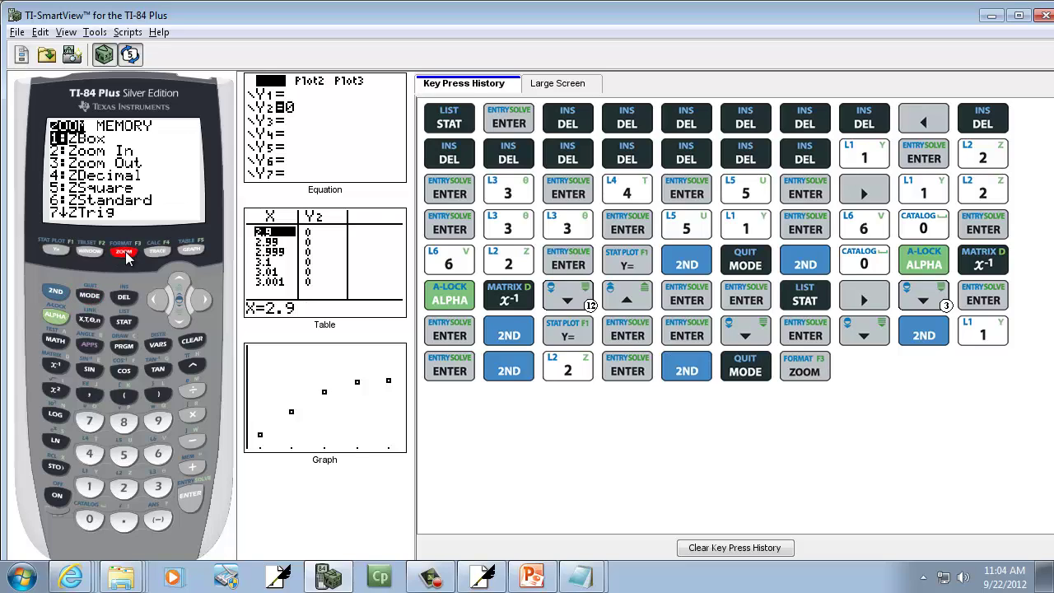
{"action": "left_click", "coordinate": [181, 320]}
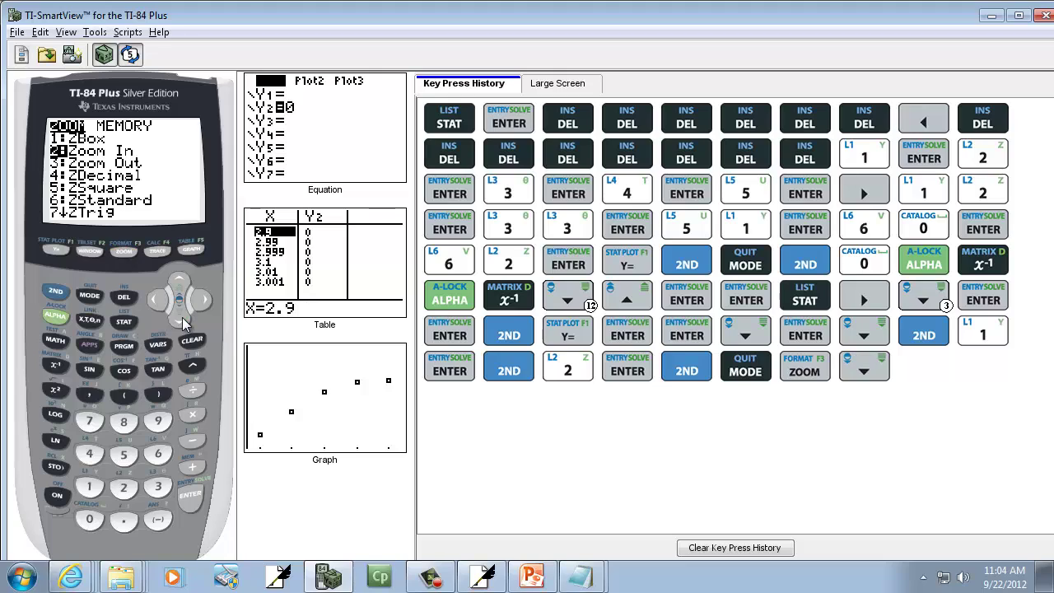
{"action": "left_click", "coordinate": [181, 320]}
{"action": "left_click", "coordinate": [182, 319]}
{"action": "left_click", "coordinate": [181, 319]}
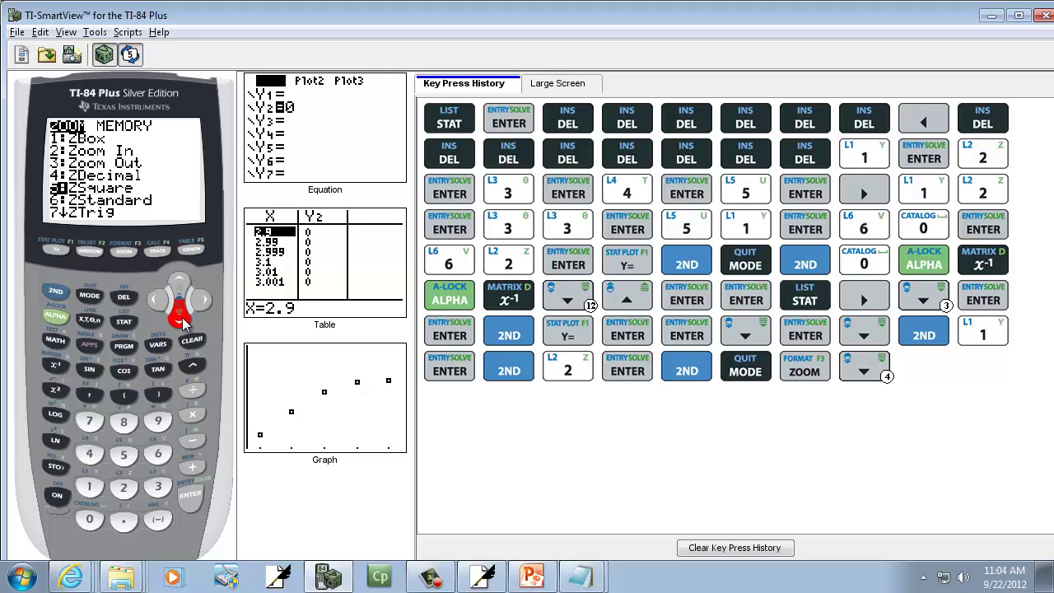
{"action": "left_click", "coordinate": [181, 320]}
{"action": "left_click", "coordinate": [181, 319]}
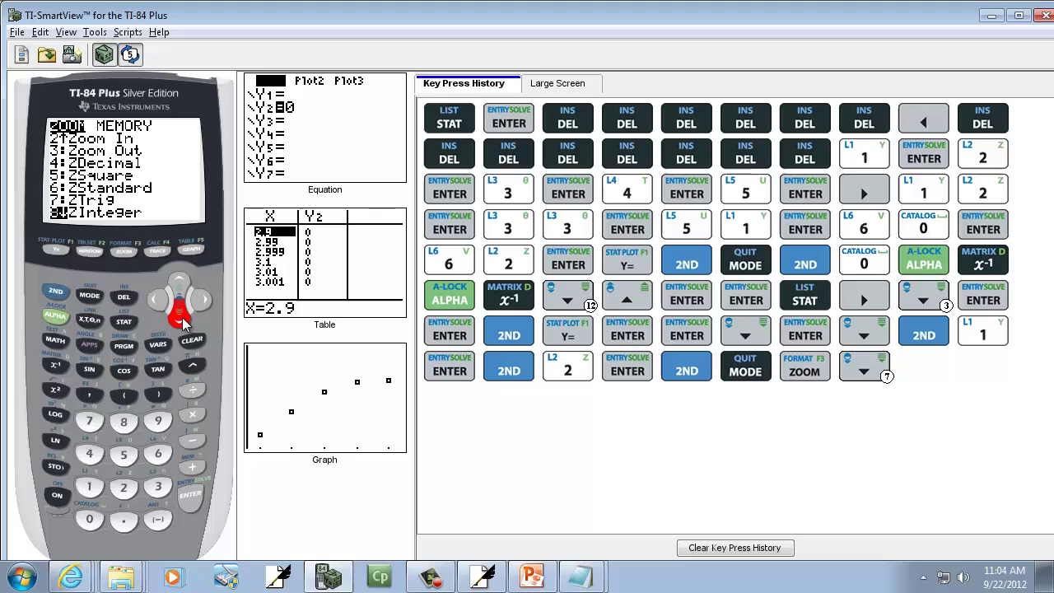
{"action": "left_click", "coordinate": [181, 320]}
{"action": "left_click", "coordinate": [181, 320]}
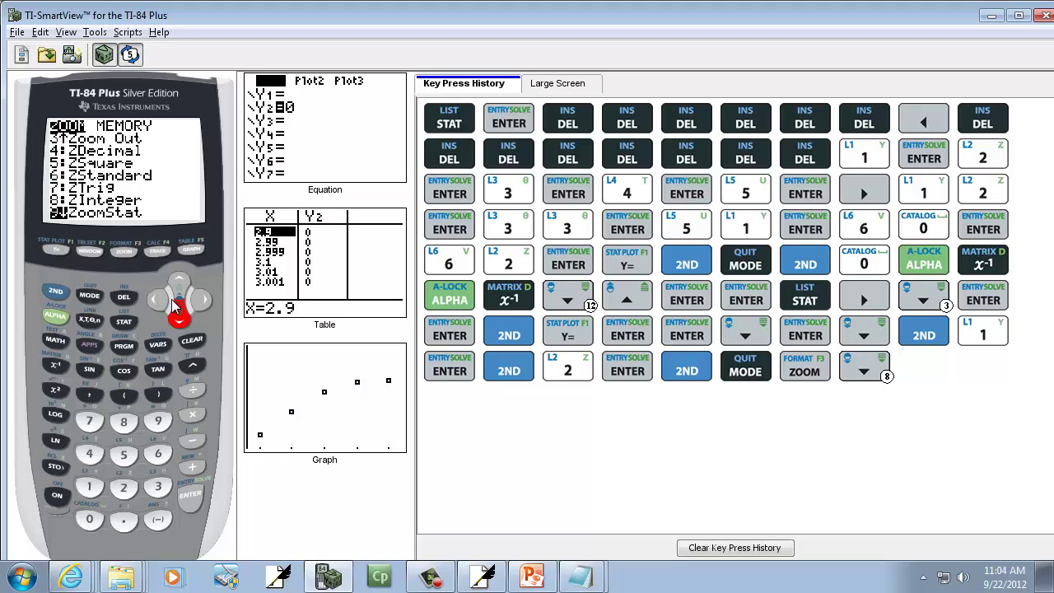
{"action": "left_click", "coordinate": [202, 488]}
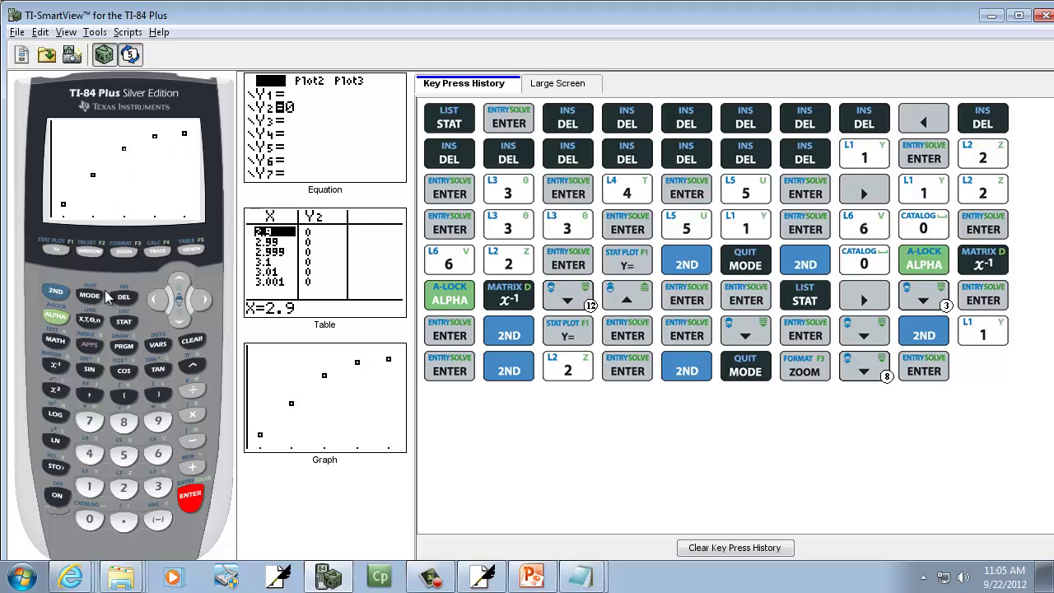
{"action": "left_click", "coordinate": [56, 251]}
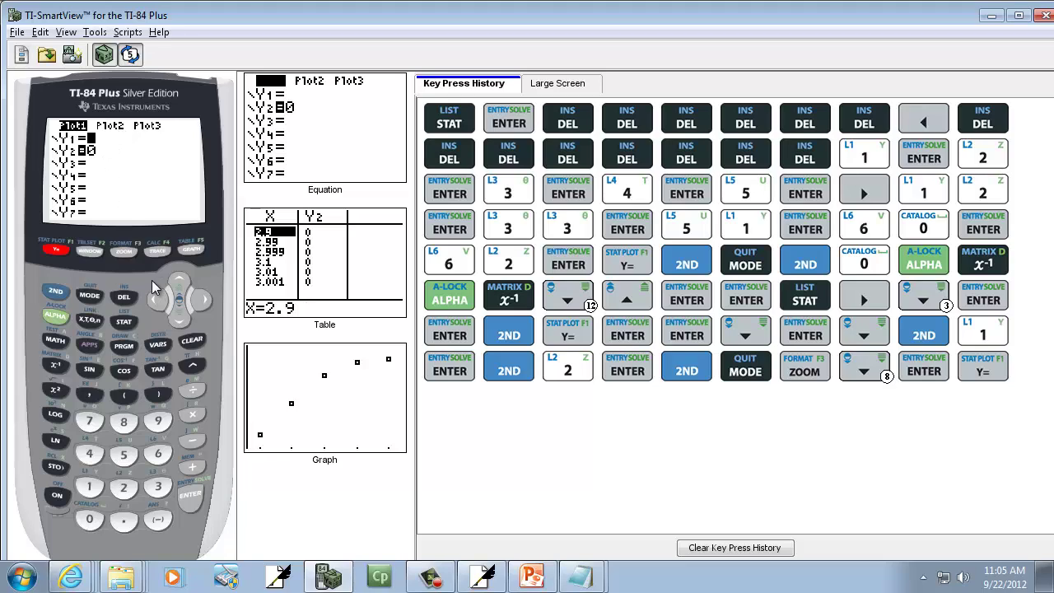
Open VARS 5:Statistics and move to the EQ tab listing RegEQ.
{"action": "left_click", "coordinate": [157, 344]}
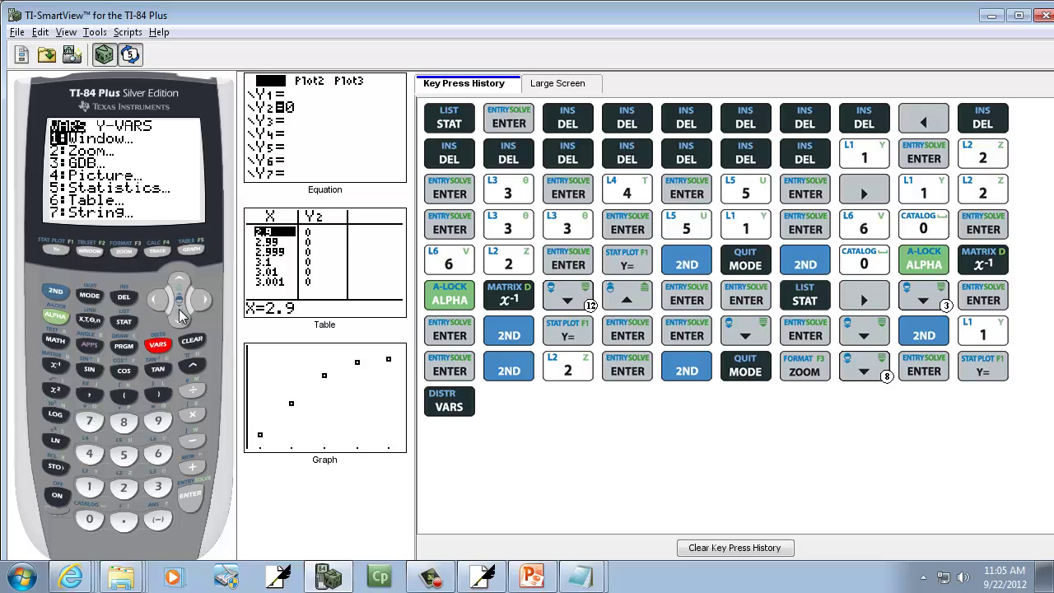
{"action": "left_click", "coordinate": [180, 317]}
{"action": "left_click", "coordinate": [180, 317]}
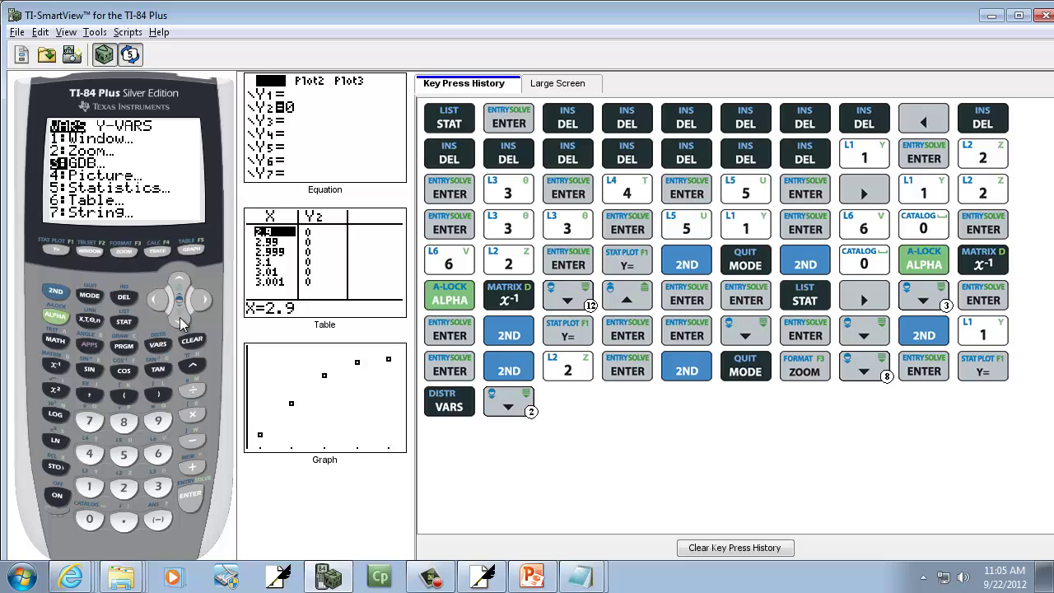
{"action": "left_click", "coordinate": [179, 317]}
{"action": "left_click", "coordinate": [179, 317]}
{"action": "left_click", "coordinate": [184, 503]}
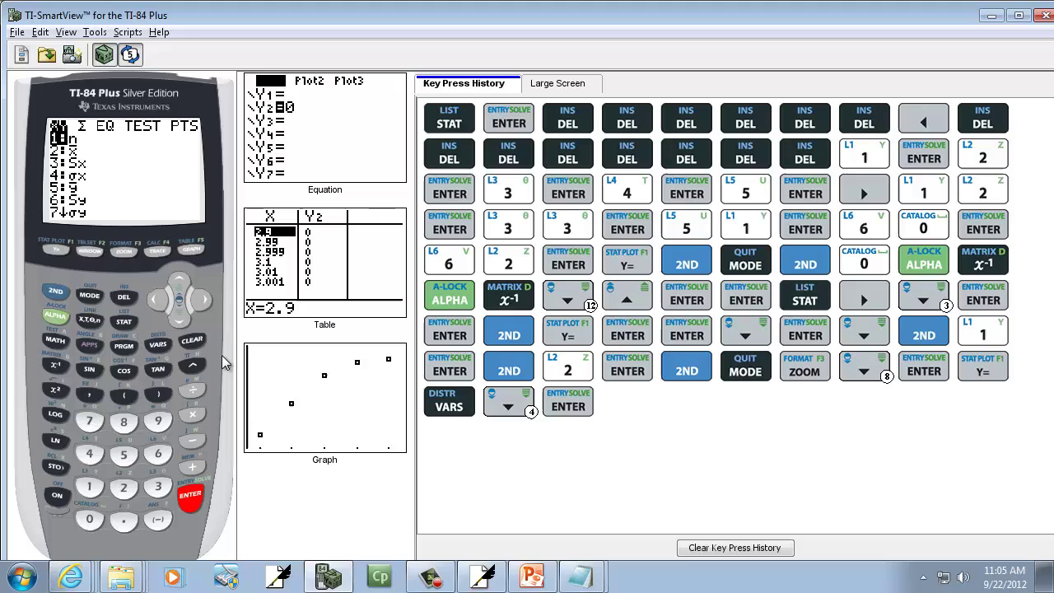
{"action": "left_click", "coordinate": [202, 303]}
{"action": "left_click", "coordinate": [202, 303]}
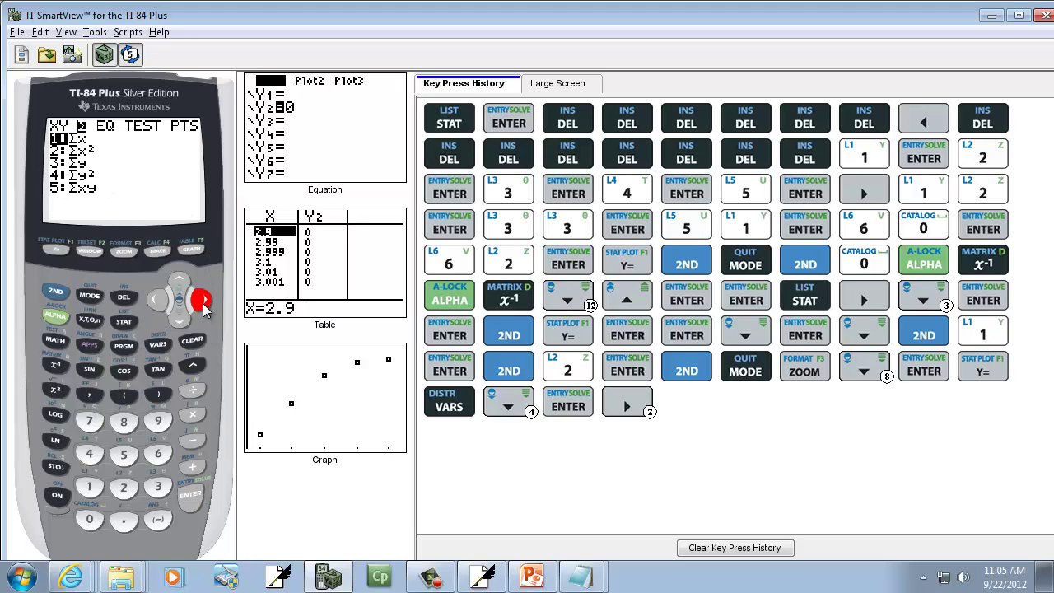
{"action": "left_click", "coordinate": [202, 303]}
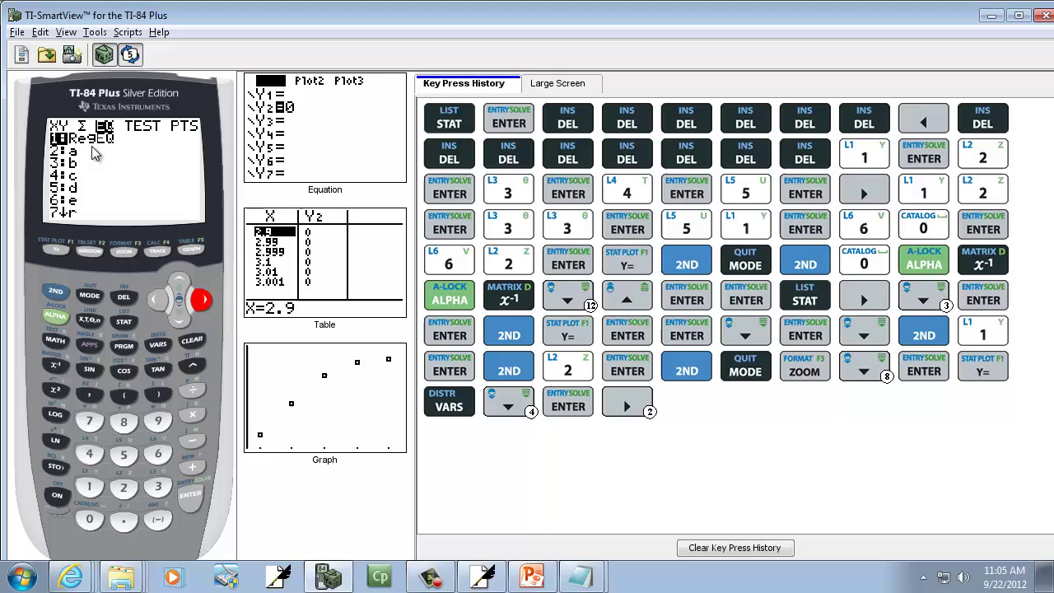
Paste RegEQ into Y1 as 12.7X+5.5 and graph it over the scatter points.
{"action": "left_click", "coordinate": [189, 500]}
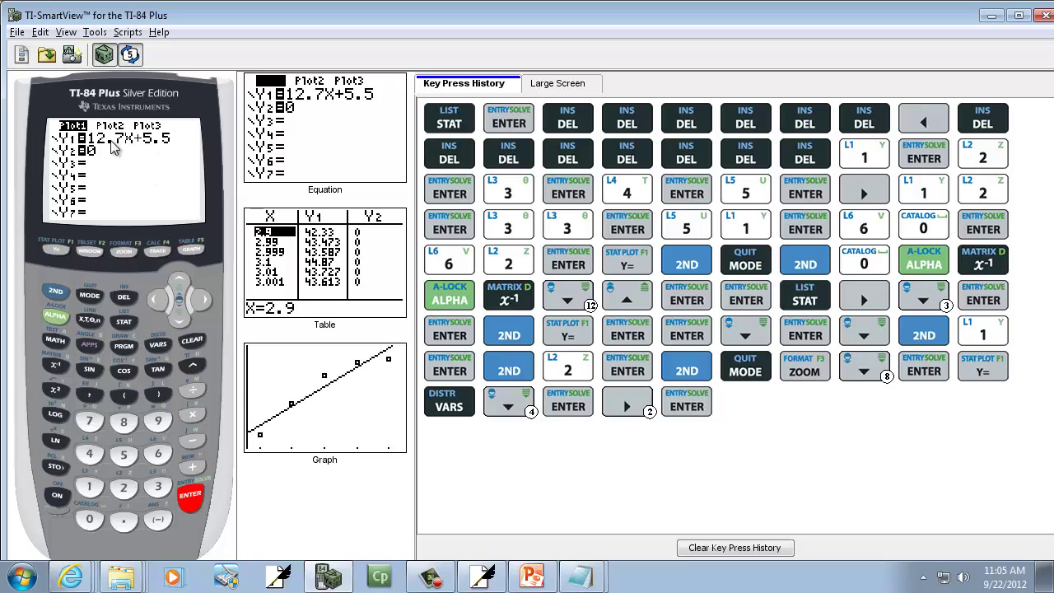
{"action": "left_click", "coordinate": [192, 250]}
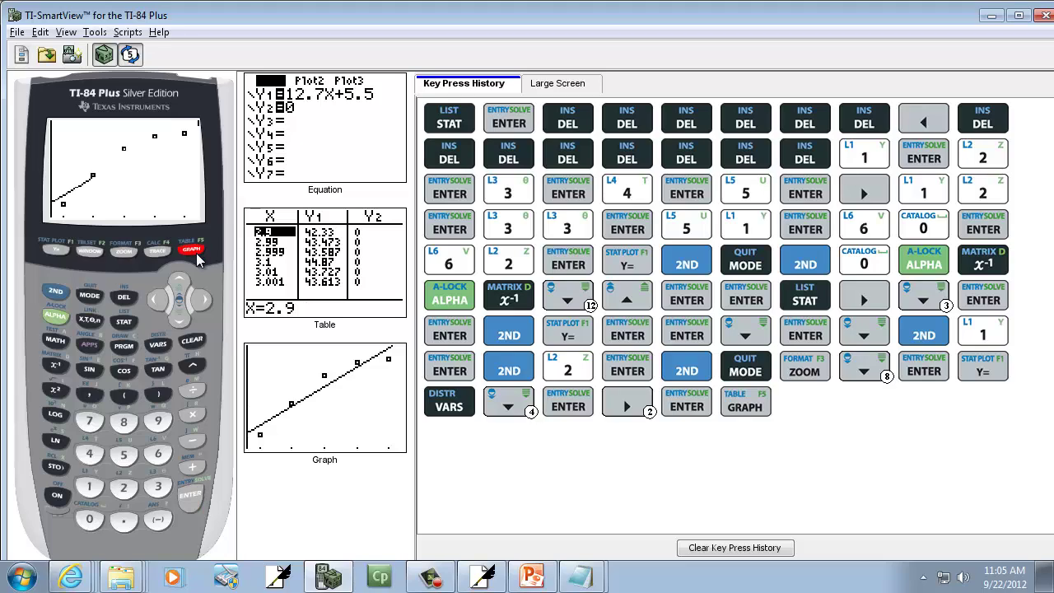